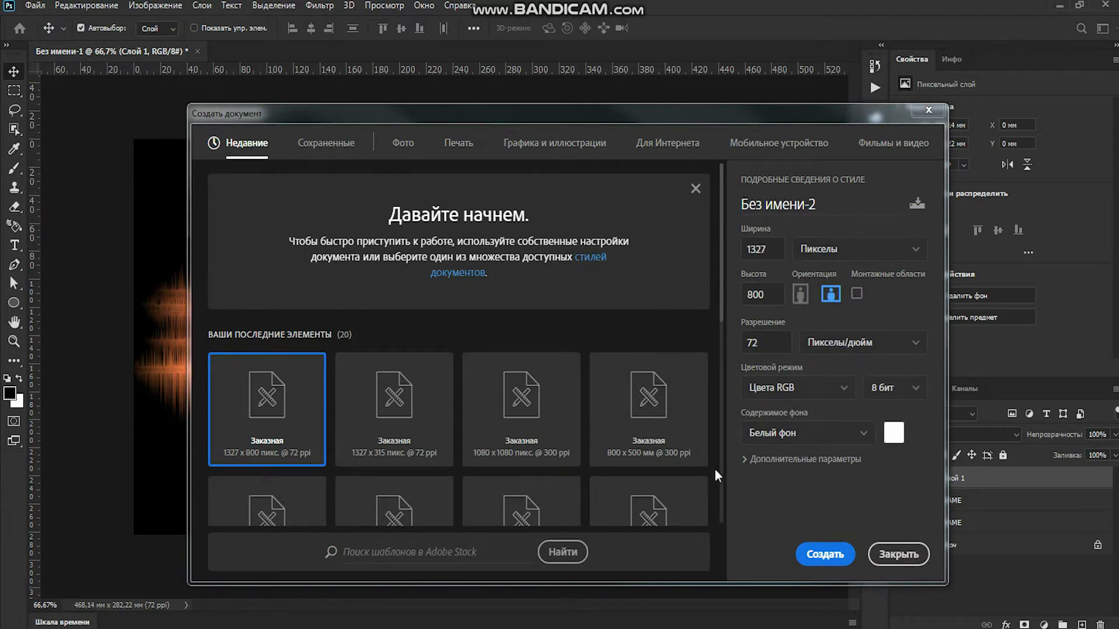
# Step: Create a new 1327 × 800 px, 72 ppi RGB document with a black background
pyautogui.click(865, 441)
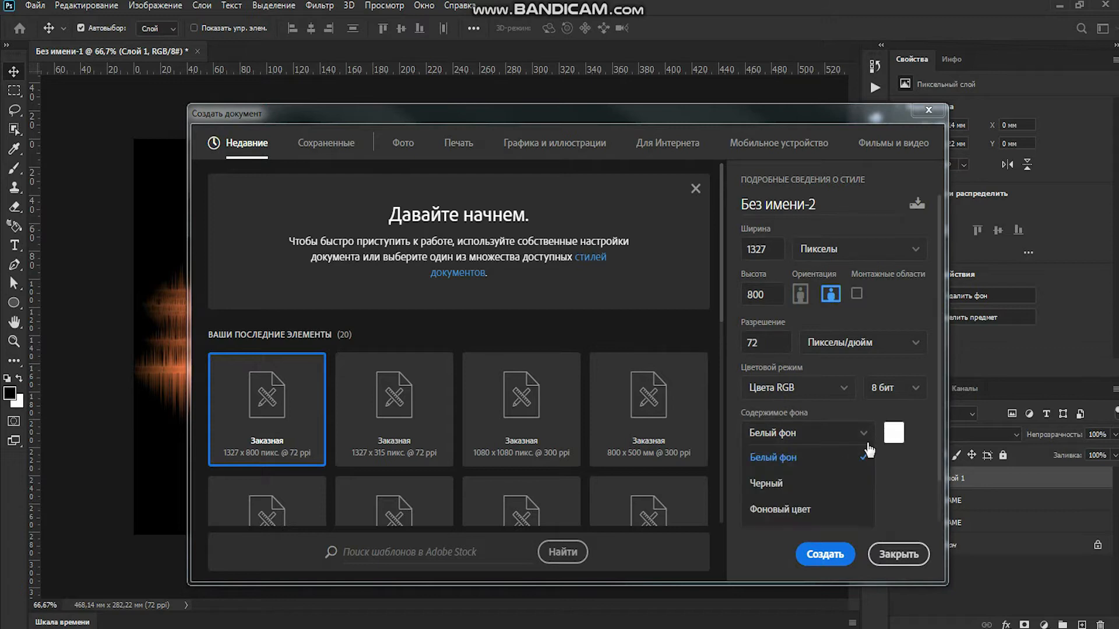
pyautogui.click(816, 482)
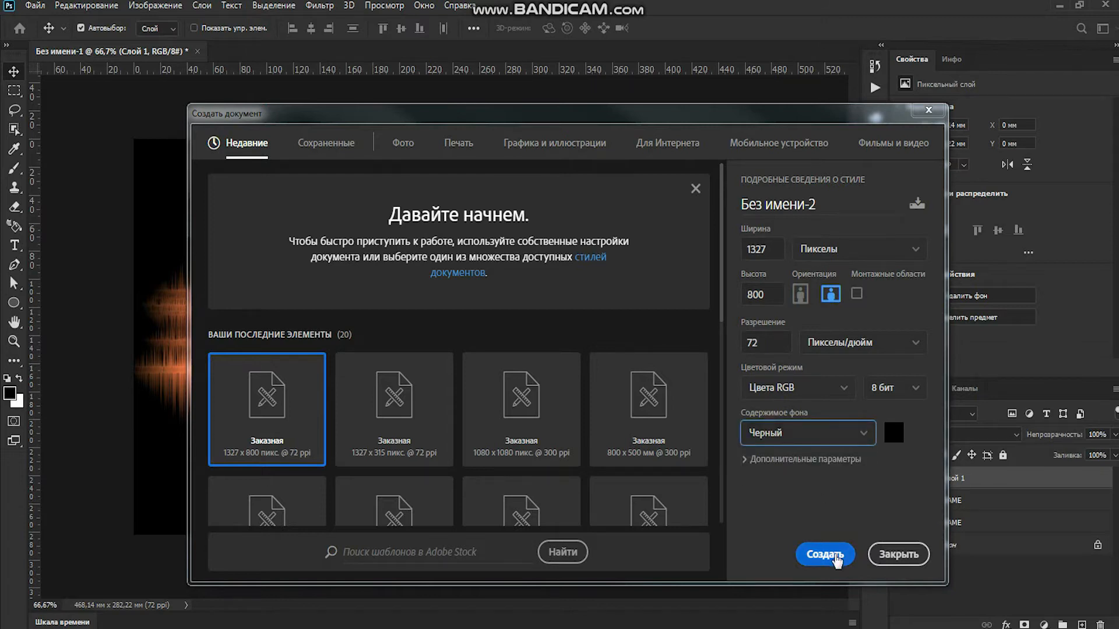
pyautogui.click(836, 556)
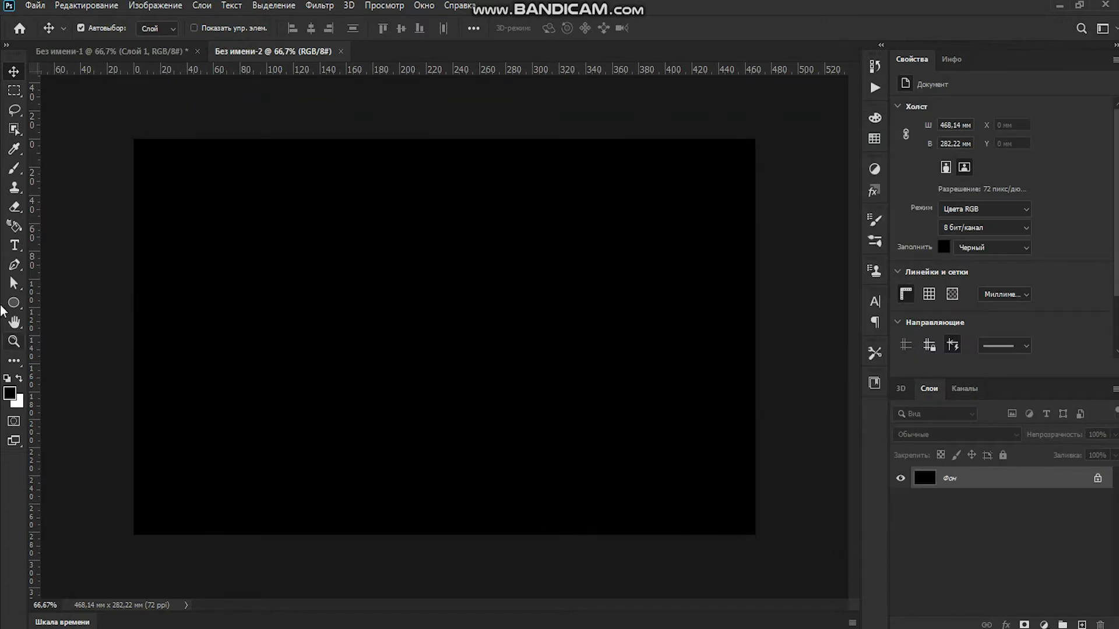
# Step: Add the text "name" near the canvas's left edge and set its colour to white
pyautogui.click(15, 245)
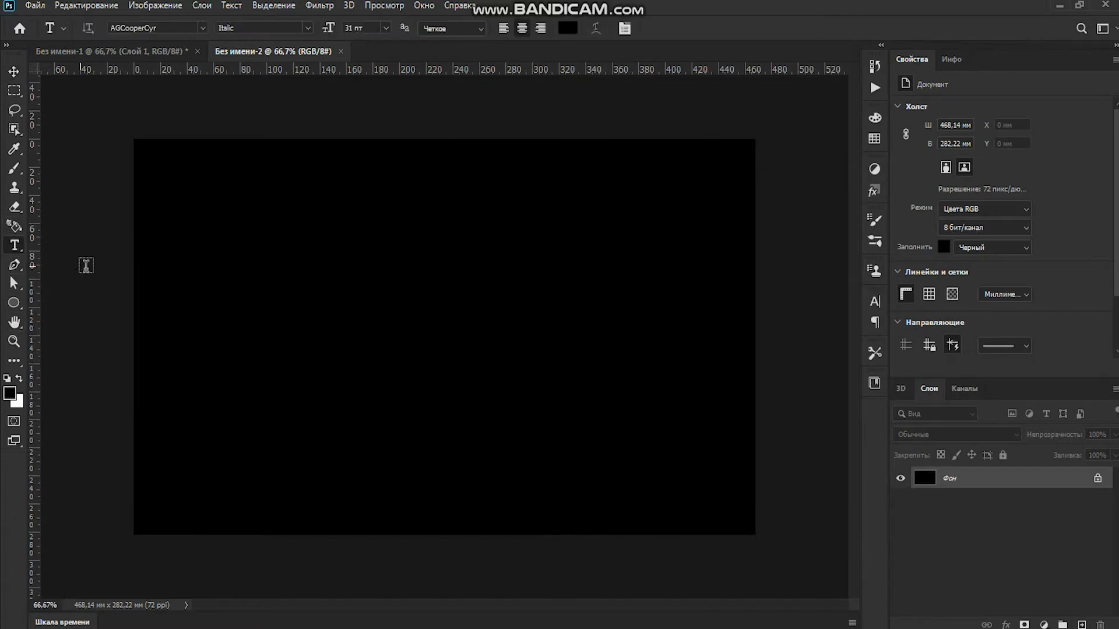
pyautogui.click(190, 303)
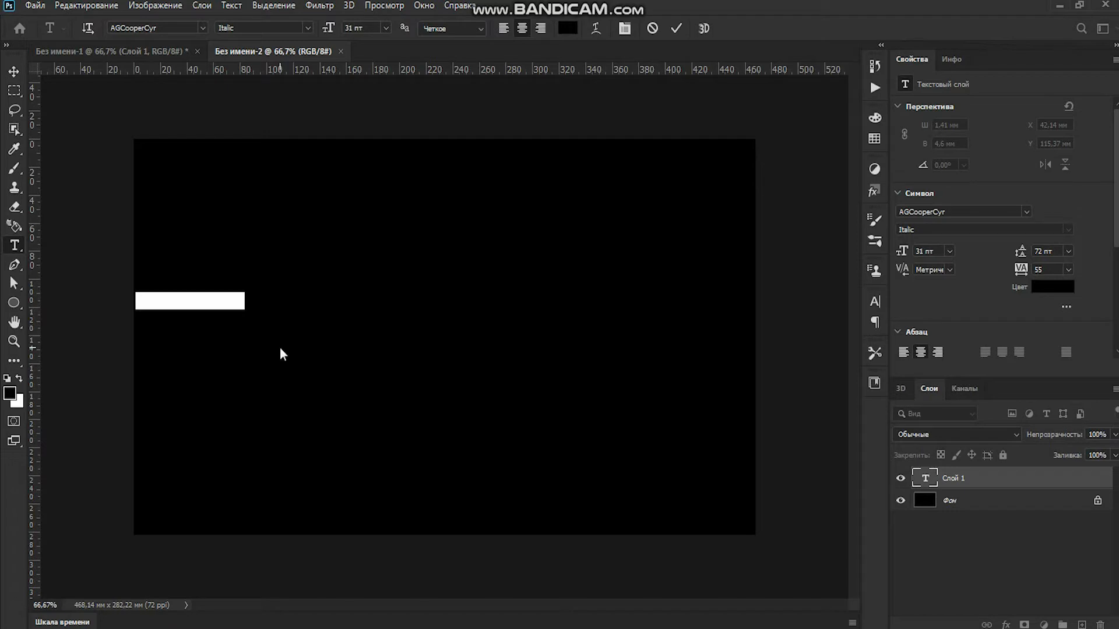
pyautogui.write('Текст')
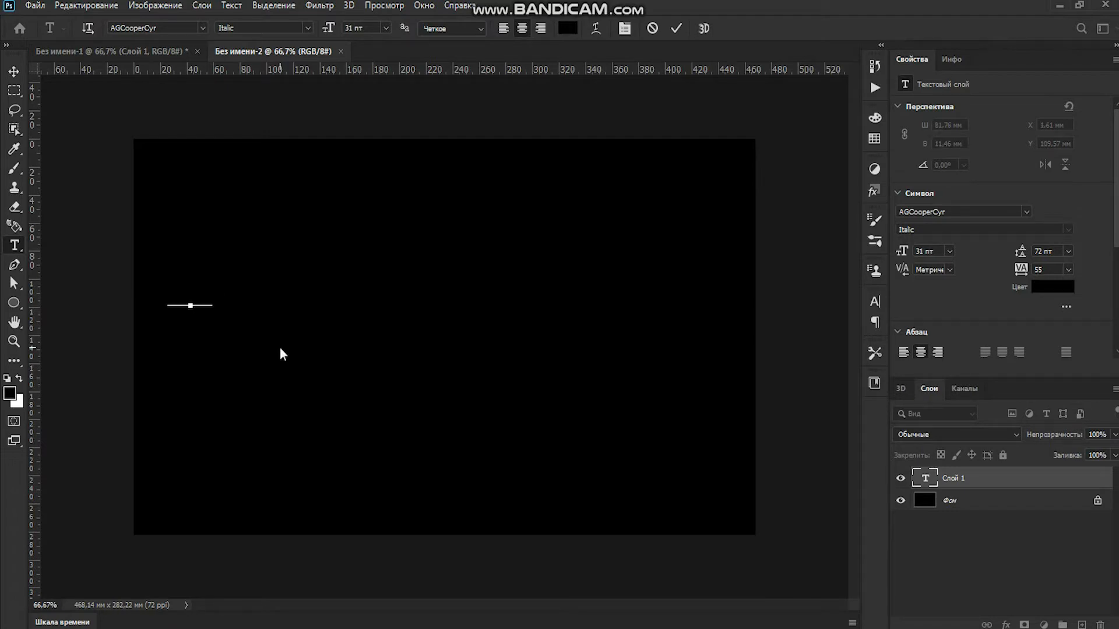
pyautogui.moveTo(220, 296); pyautogui.dragTo(91, 307)
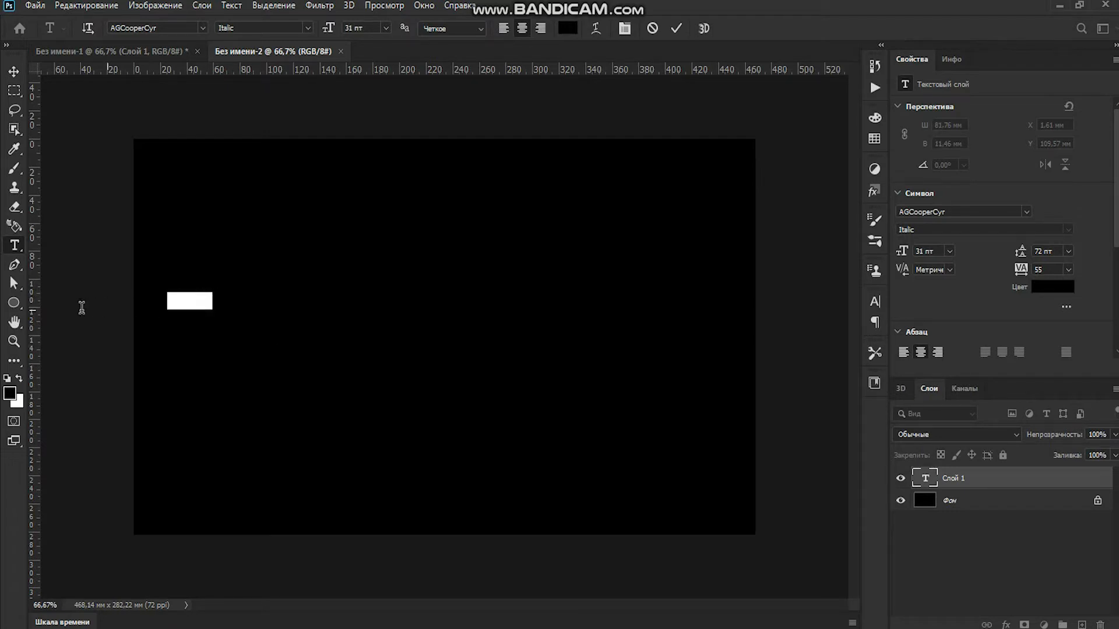
pyautogui.click(564, 29)
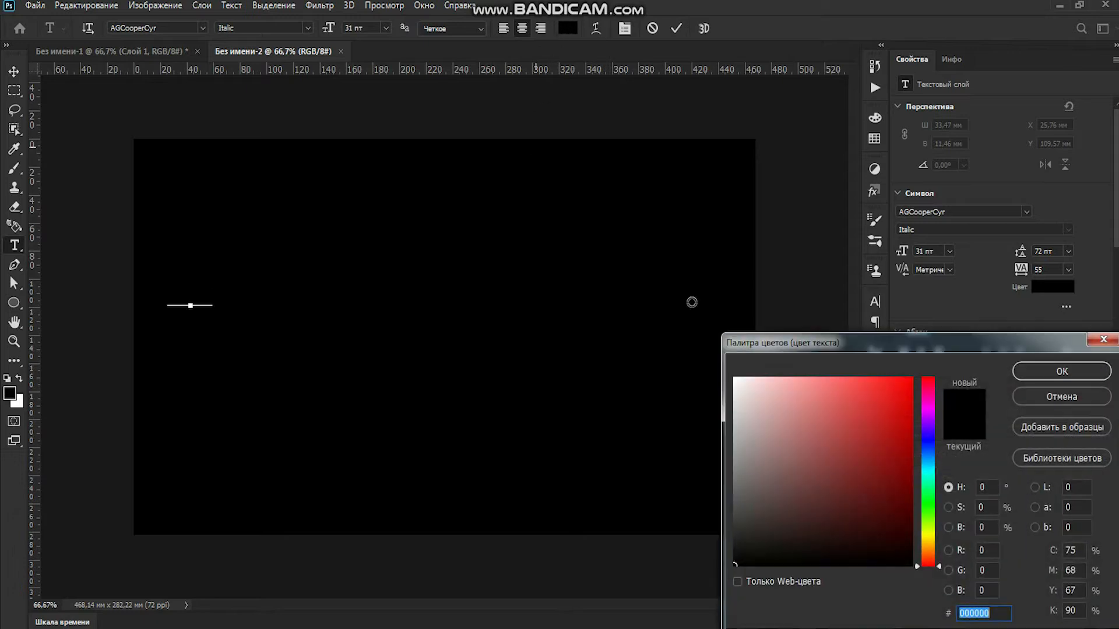
pyautogui.click(735, 379)
pyautogui.click(1038, 372)
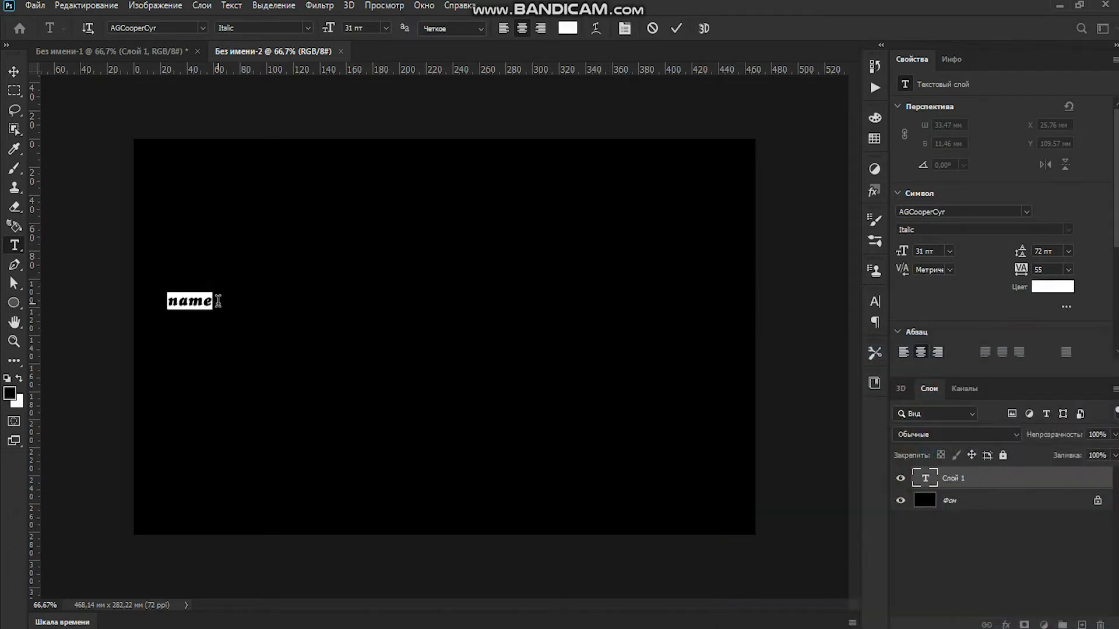
# Step: Retype the text as NAME in capitals and move it close to the middle of the canvas
pyautogui.press('BackSpace')
pyautogui.write('NA')
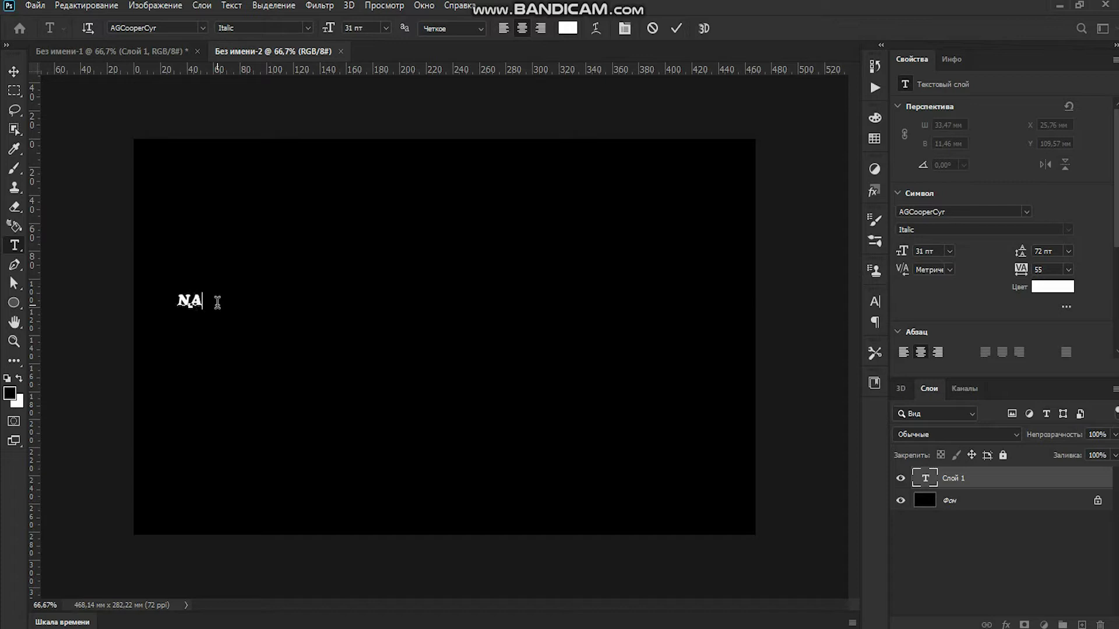
pyautogui.write('ME')
pyautogui.moveTo(407, 379); pyautogui.dragTo(601, 402)
pyautogui.click(675, 26)
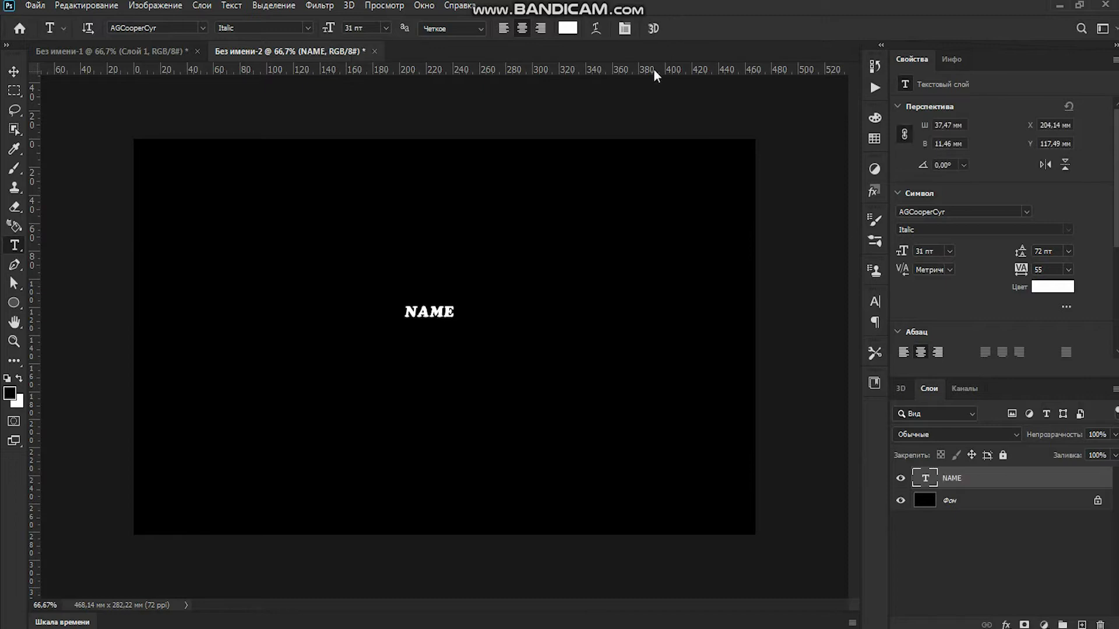
# Step: Scale the NAME text proportionally to about 714% around its centre
pyautogui.hotkey('ctrl', 't')
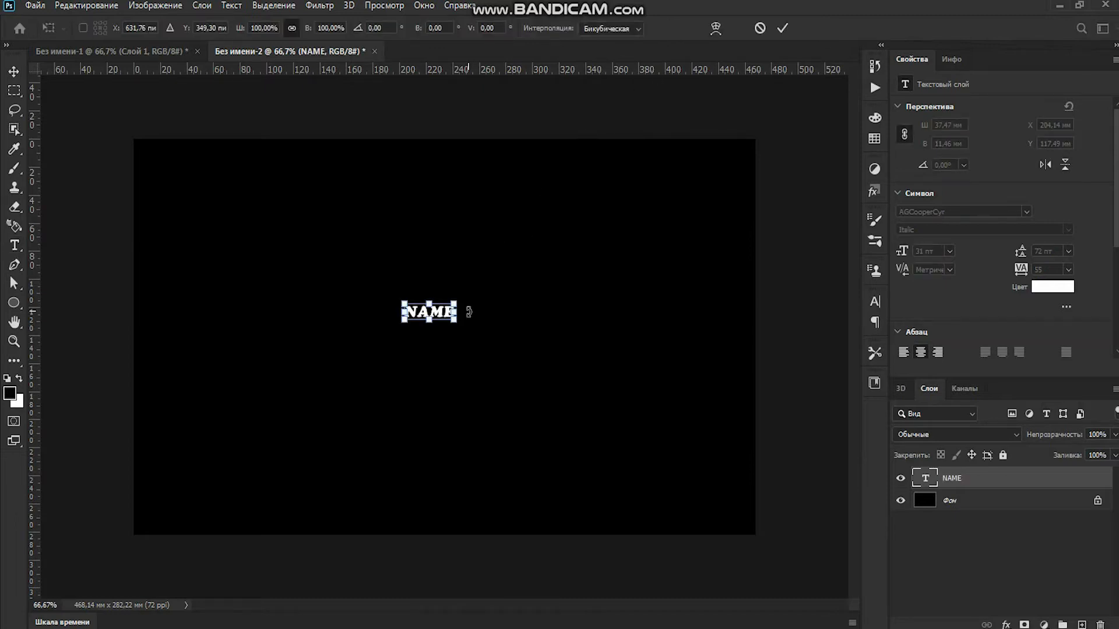
pyautogui.moveTo(453, 324); pyautogui.dragTo(606, 368)
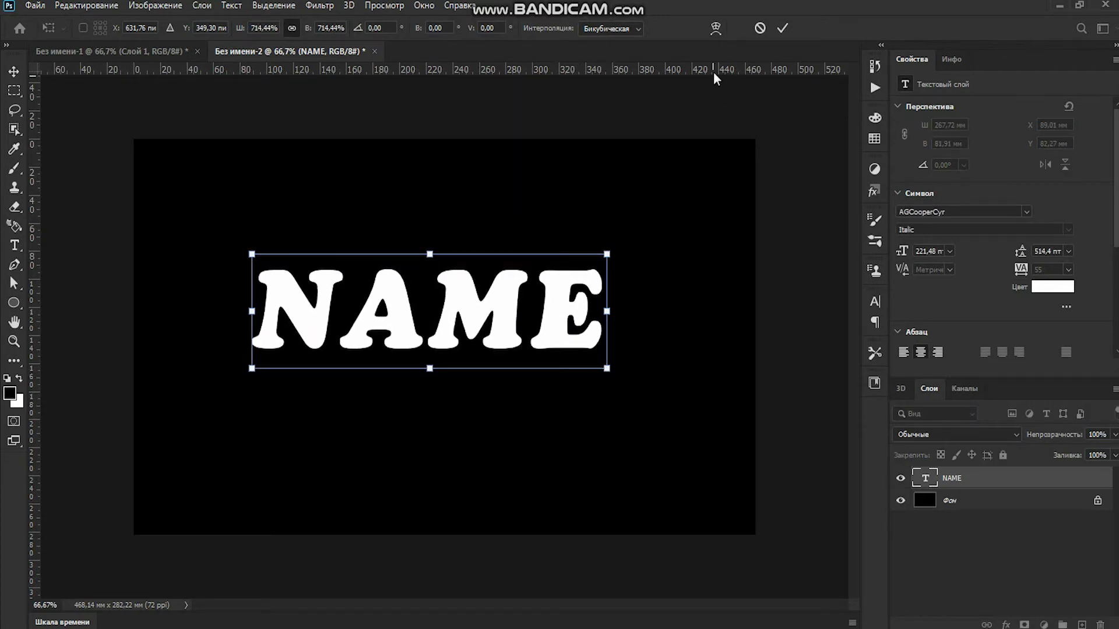
pyautogui.click(785, 28)
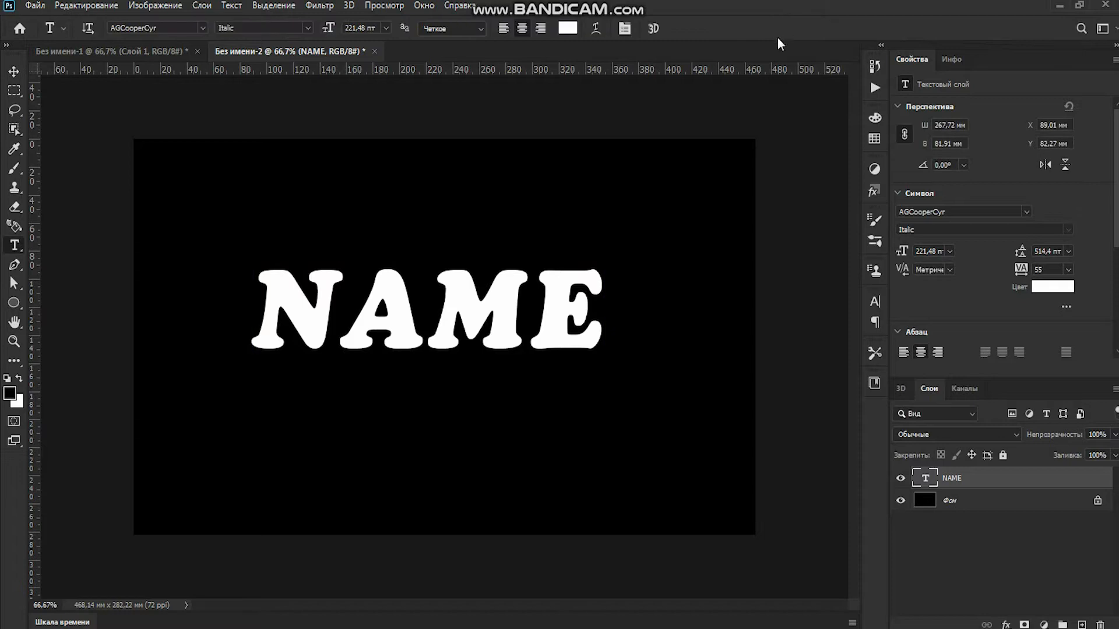
# Step: Centre the NAME text vertically and horizontally on the background layer, leaving only the text layer selected
pyautogui.click(14, 73)
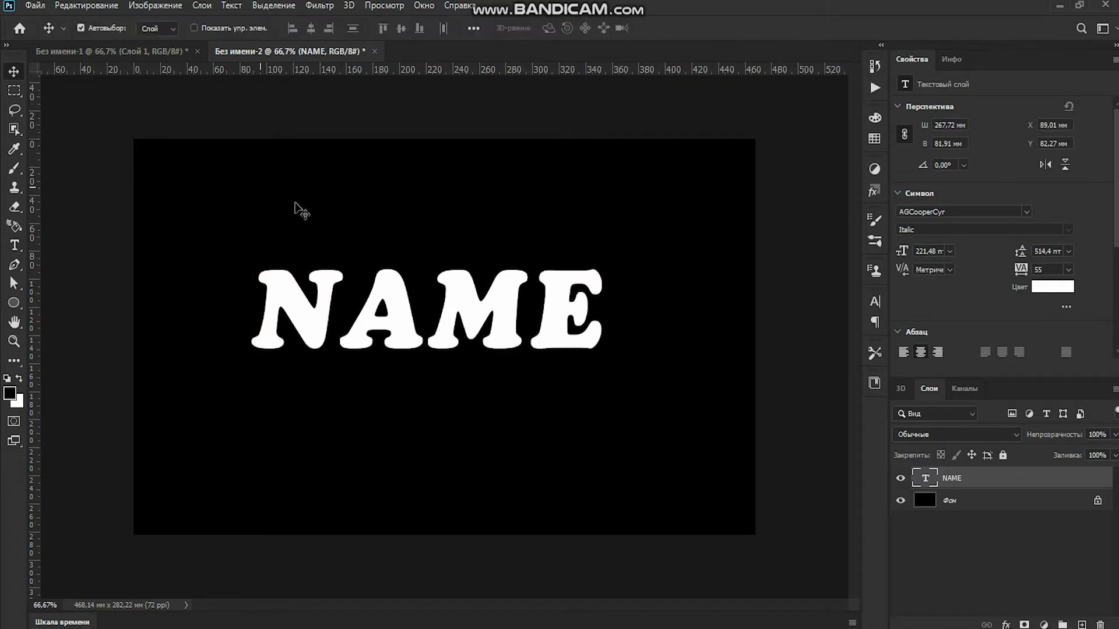
pyautogui.click(1014, 513)
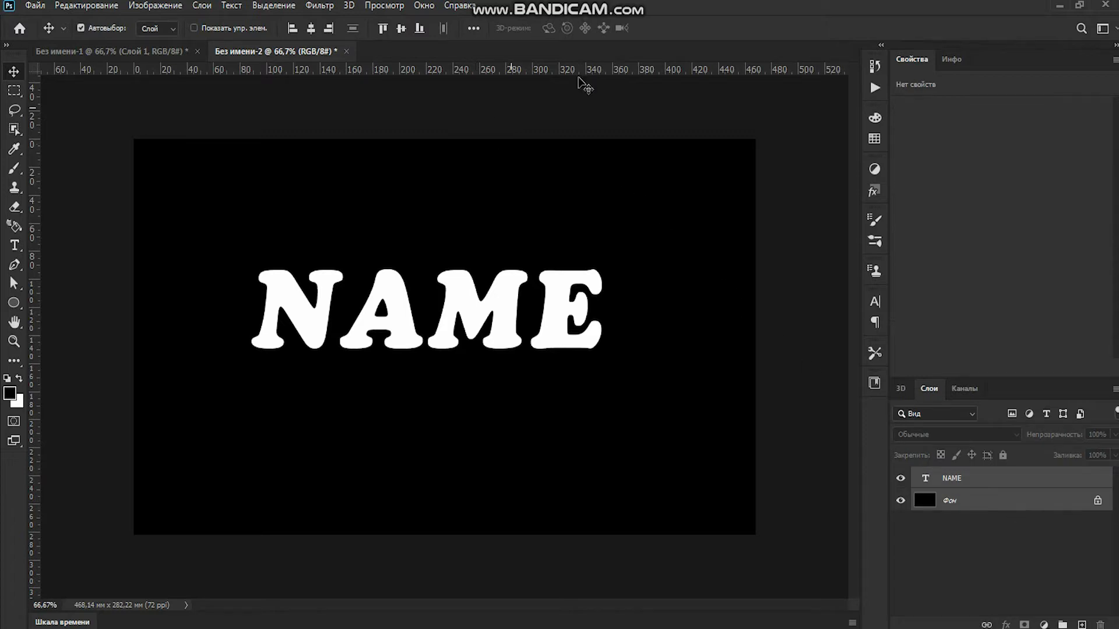
pyautogui.click(402, 29)
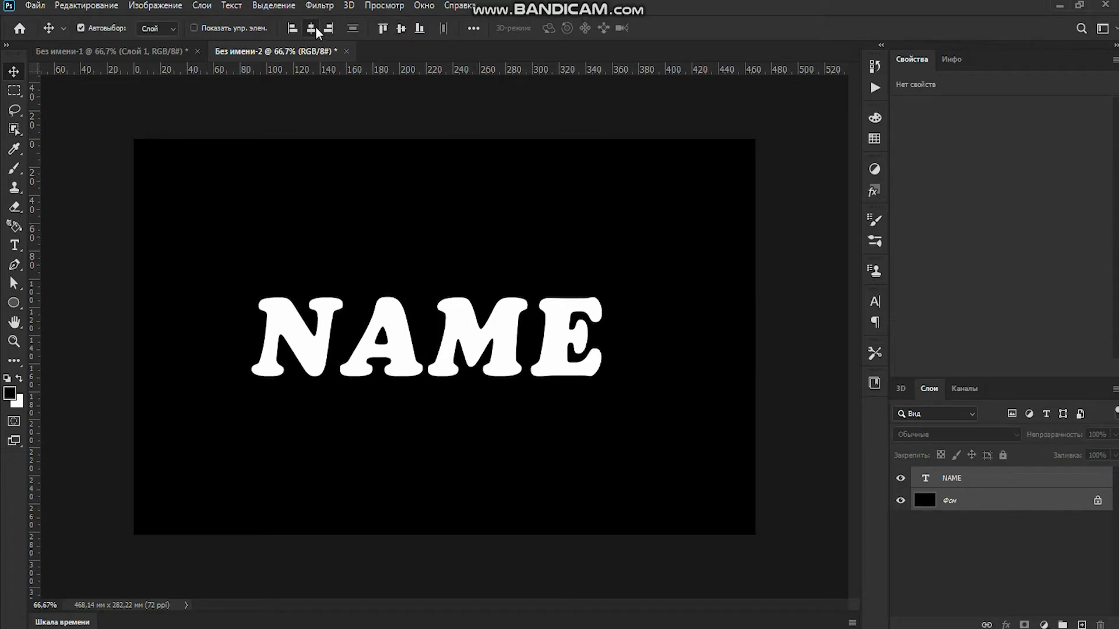
pyautogui.click(310, 28)
pyautogui.click(950, 481)
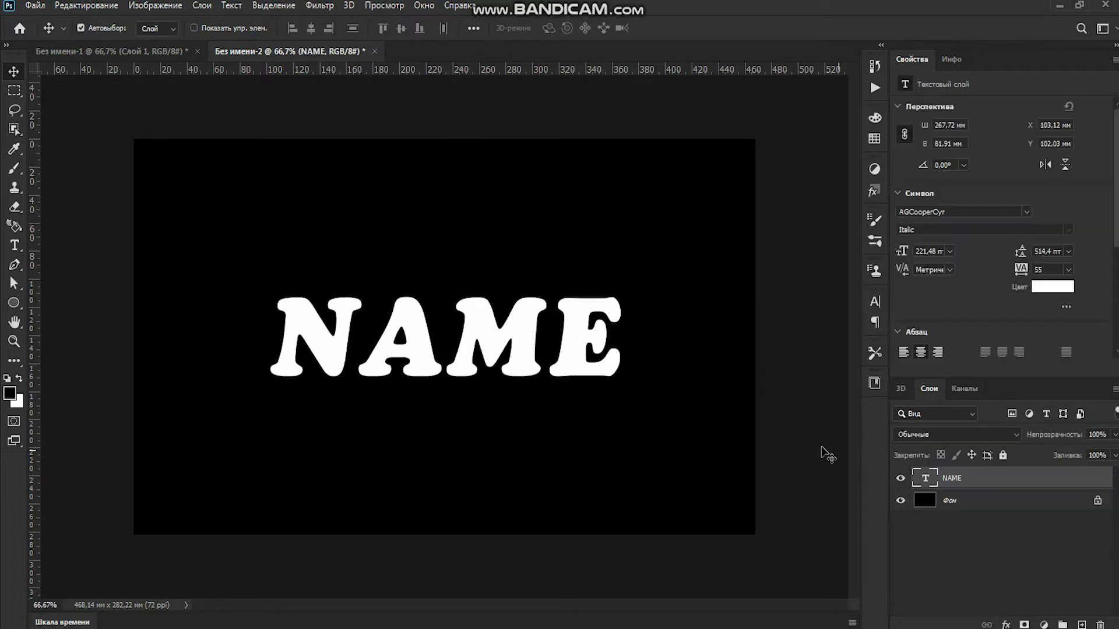
# Step: Rasterize the NAME text and apply the Wind filter with the Wind (Ветер) method from the right (Справа)
pyautogui.click(327, 6)
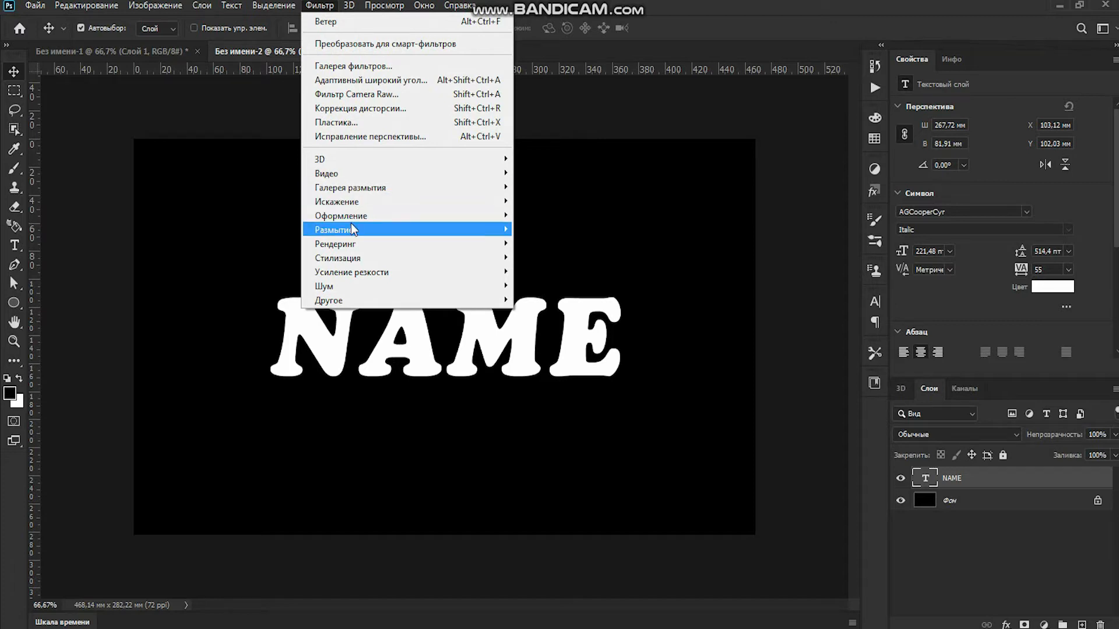
pyautogui.moveTo(380, 258)
pyautogui.click(541, 257)
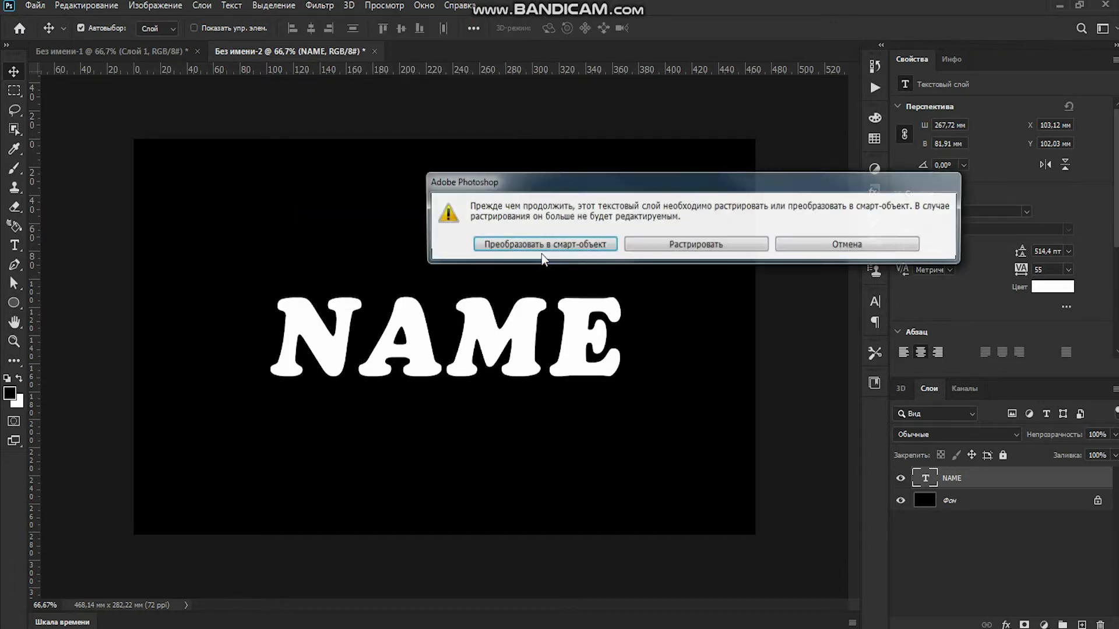
pyautogui.click(658, 247)
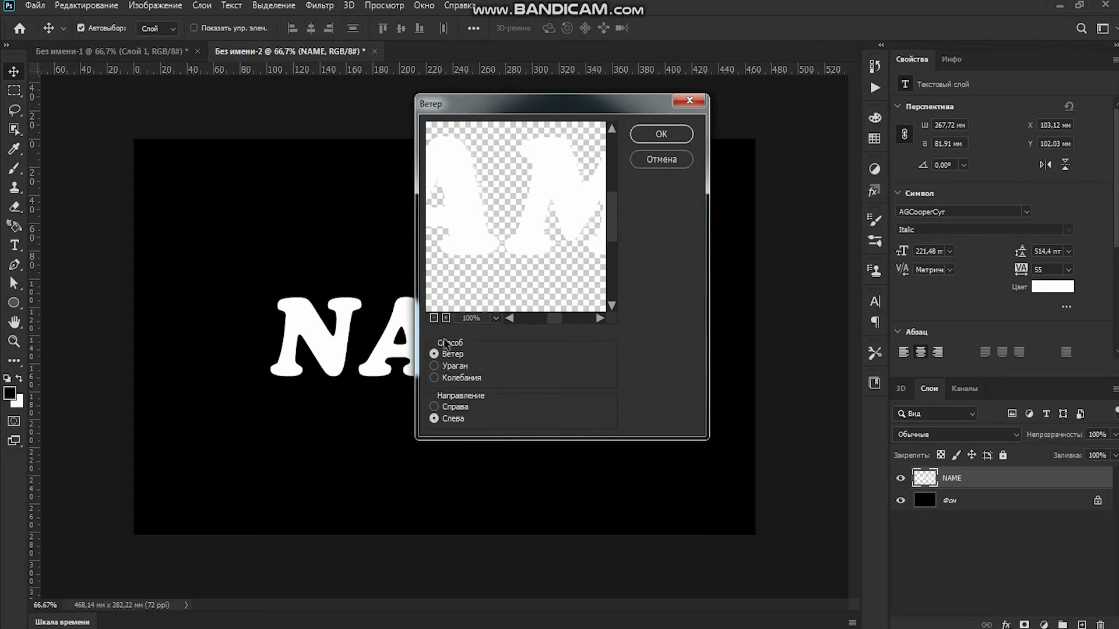
pyautogui.click(450, 407)
pyautogui.click(658, 134)
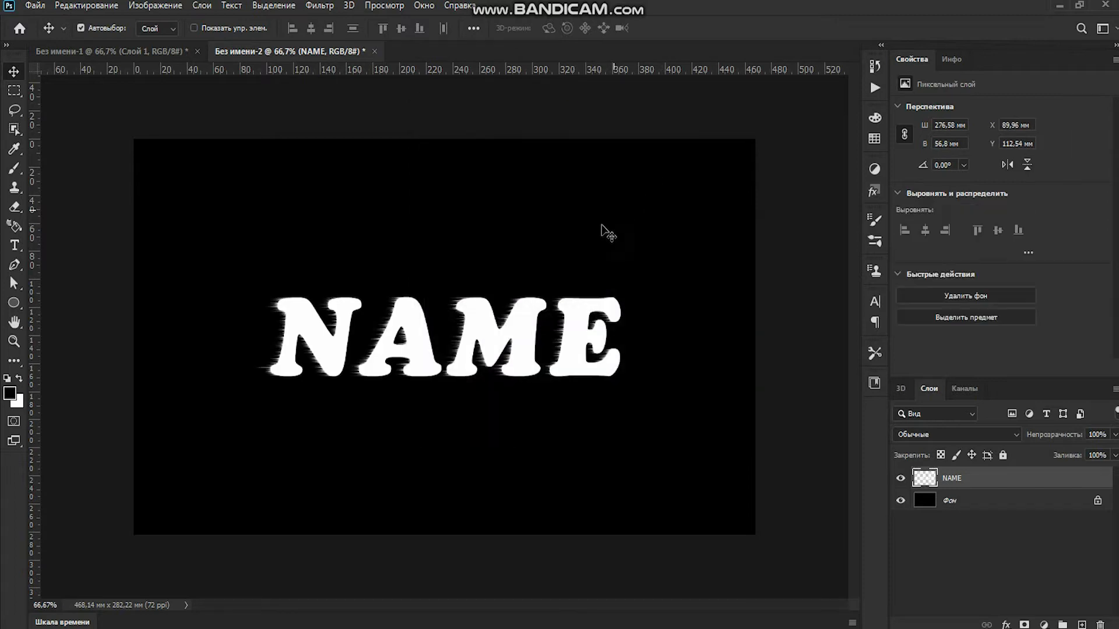
# Step: Reapply the Wind filter from the right to the NAME layer three more times
pyautogui.click(321, 7)
pyautogui.click(335, 24)
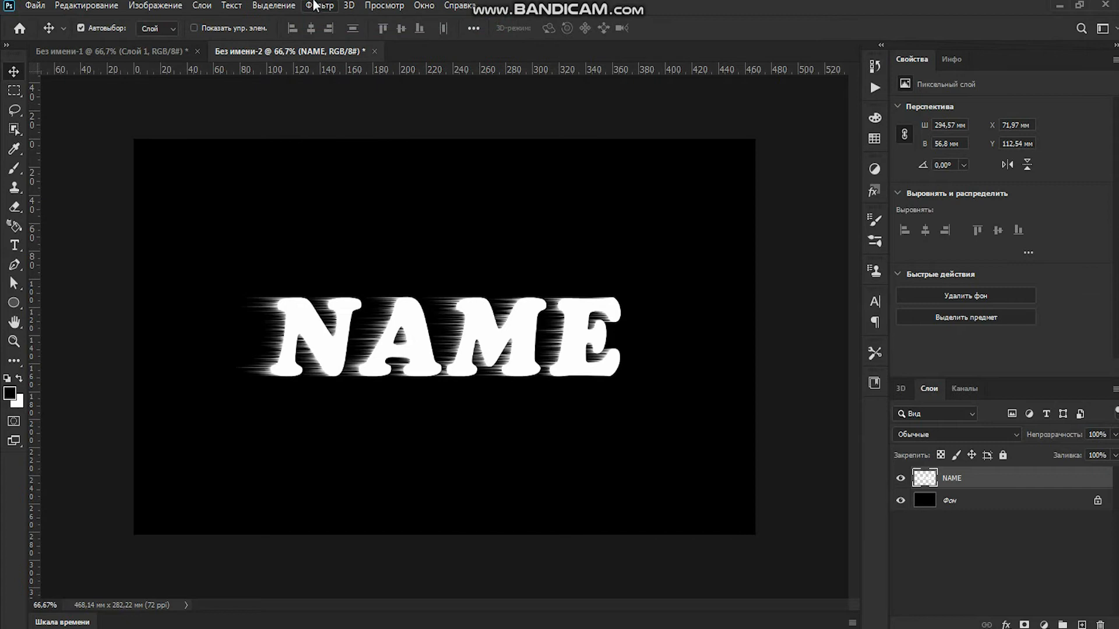
pyautogui.click(315, 6)
pyautogui.click(326, 22)
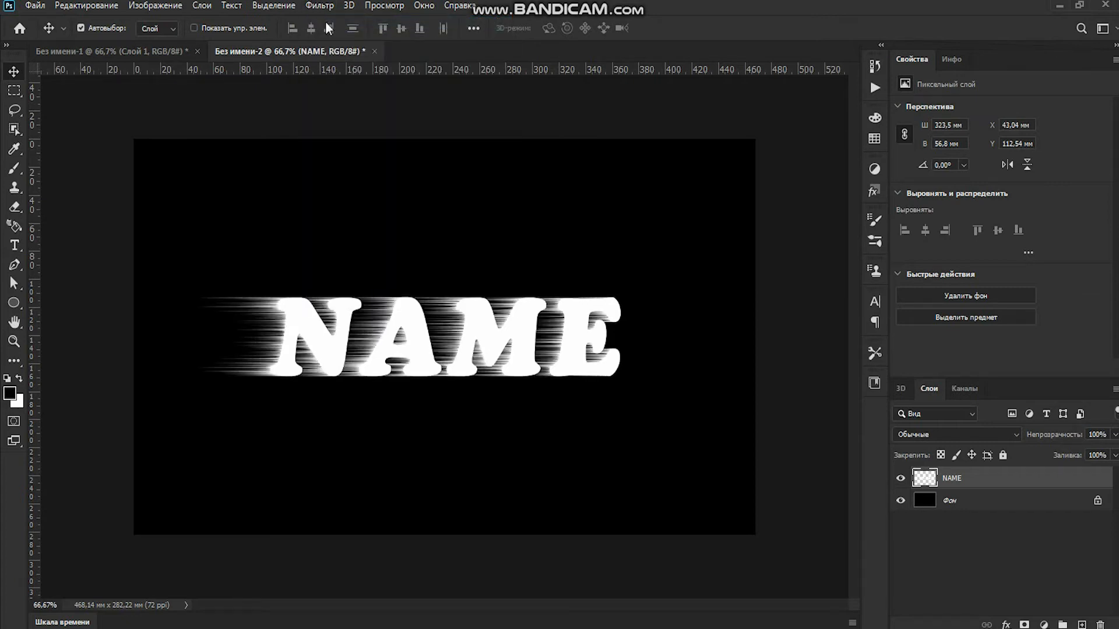
pyautogui.click(326, 8)
pyautogui.click(327, 20)
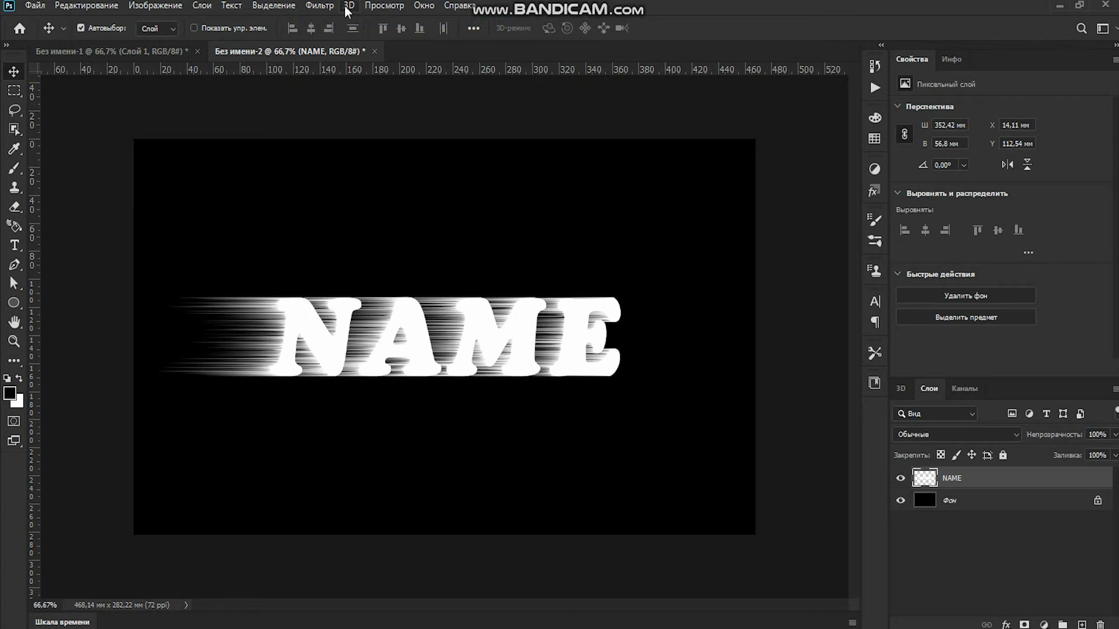
# Step: Apply the Wind filter to the NAME layer with the direction set to from the left (Слева)
pyautogui.click(318, 7)
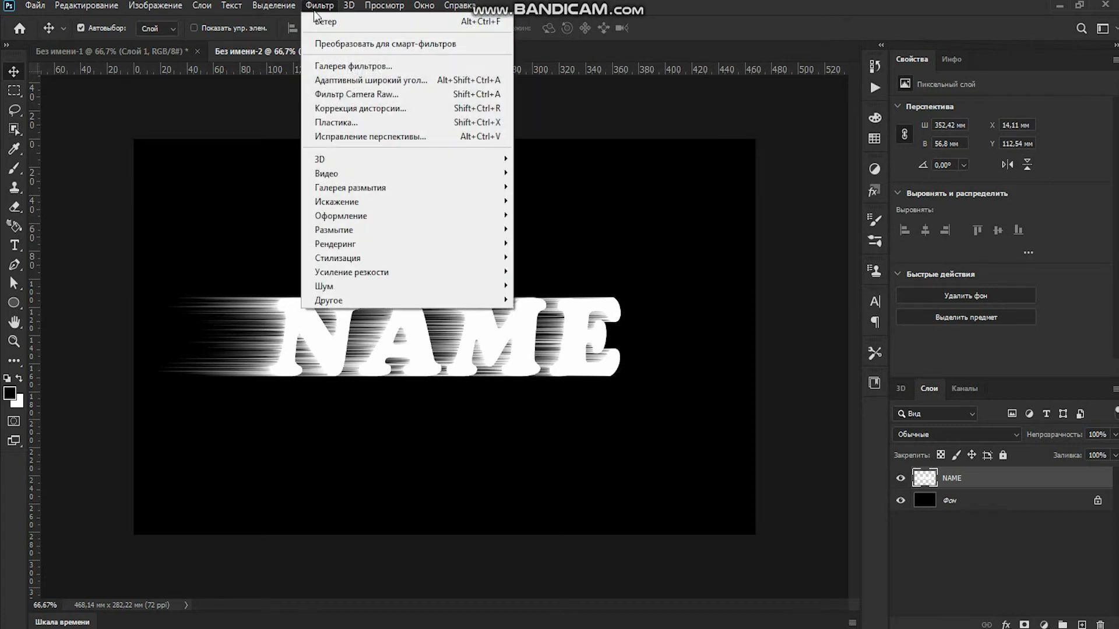
pyautogui.moveTo(350, 259)
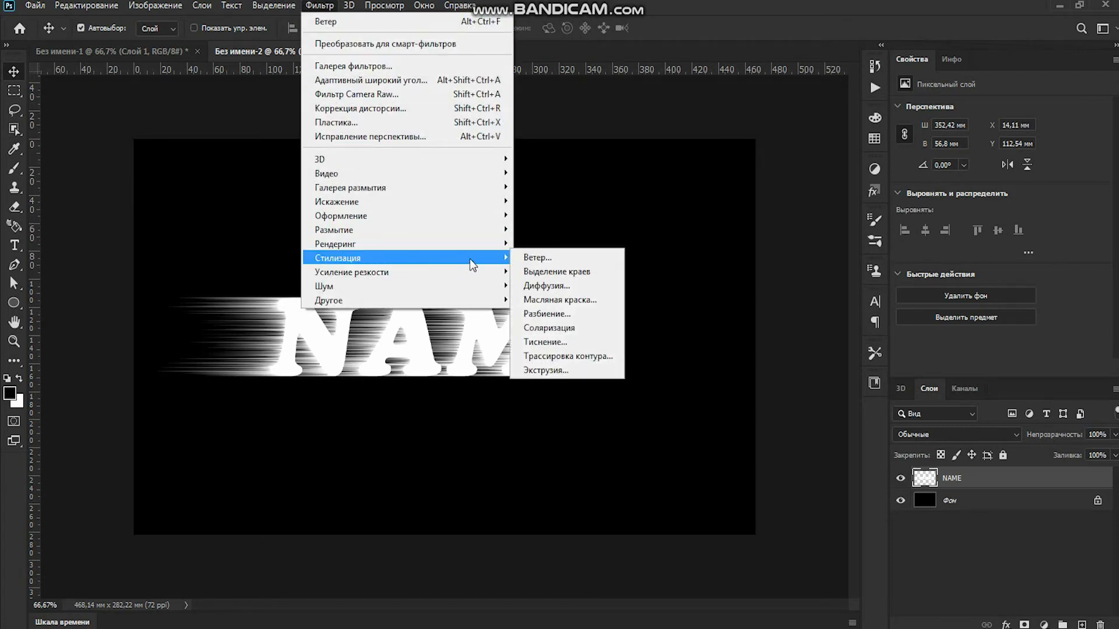
pyautogui.click(577, 250)
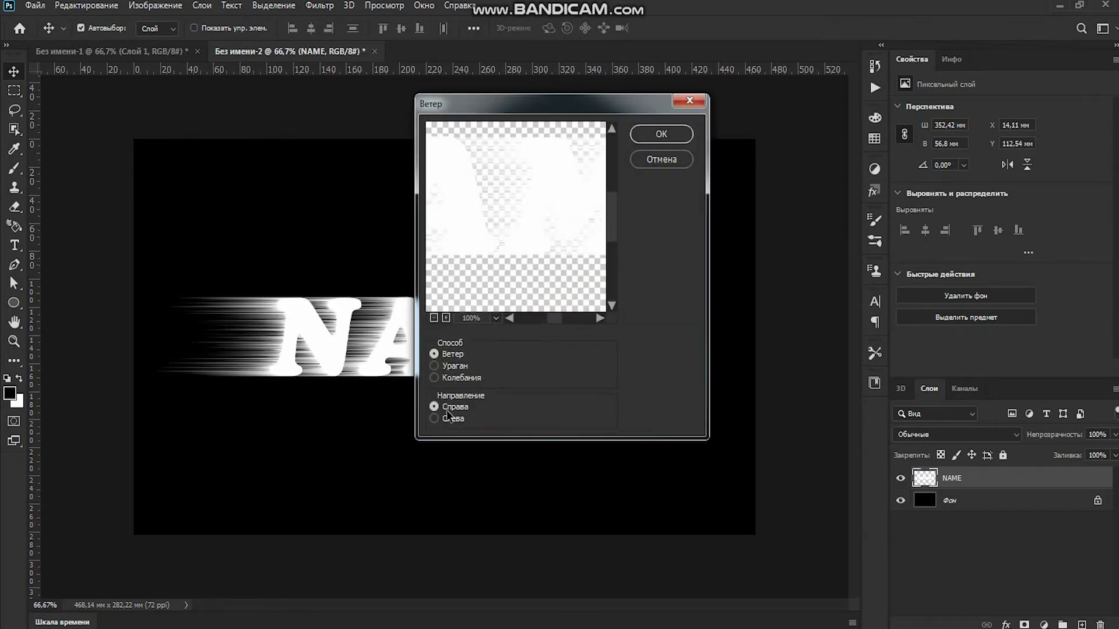
pyautogui.click(446, 420)
pyautogui.click(641, 140)
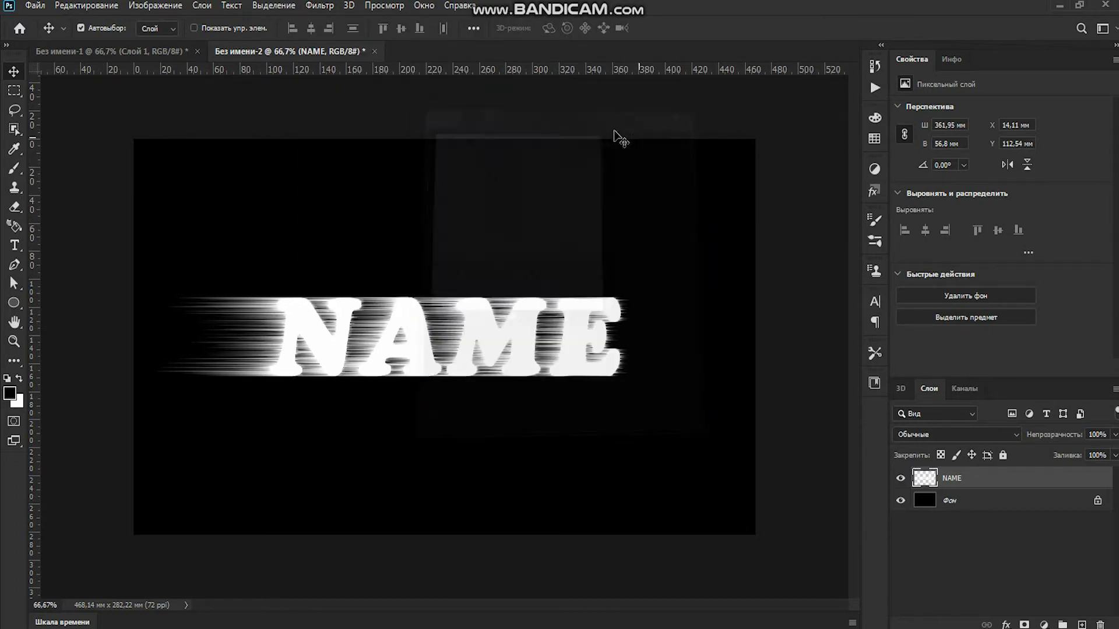
# Step: Repeat the Wind filter from the left on the NAME layer three more times
pyautogui.click(314, 8)
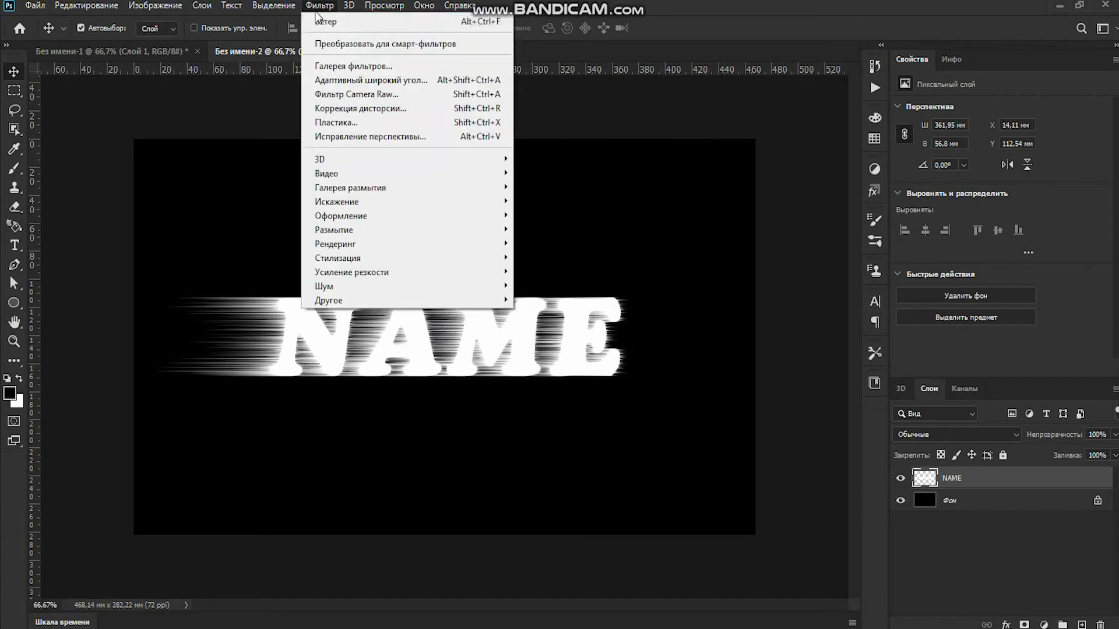
pyautogui.click(324, 23)
pyautogui.click(320, 7)
pyautogui.click(322, 21)
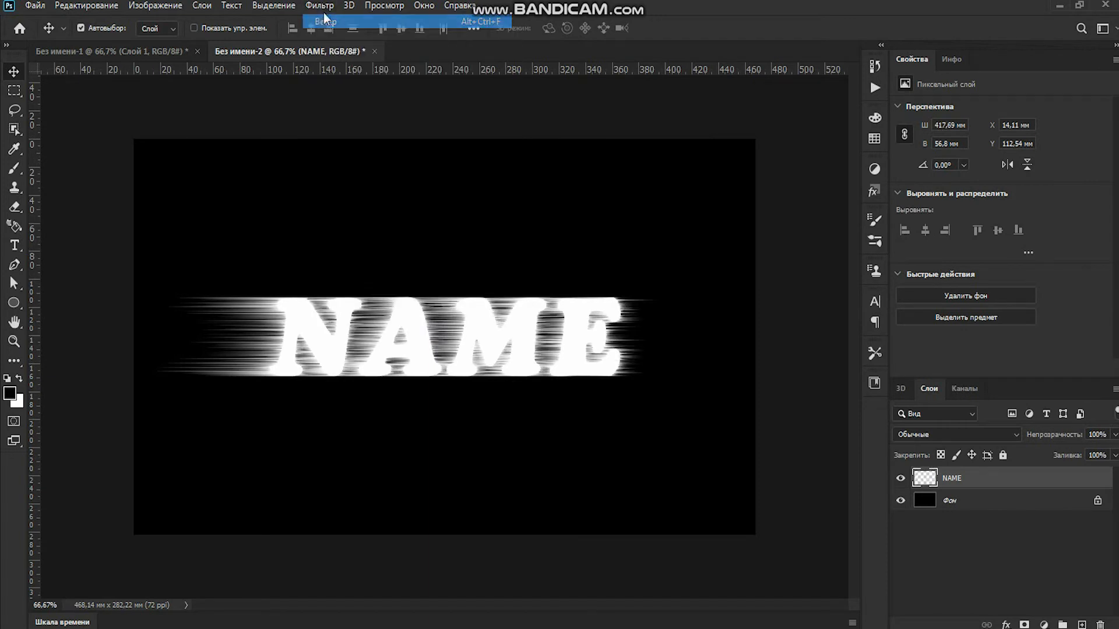
pyautogui.click(320, 5)
pyautogui.click(323, 21)
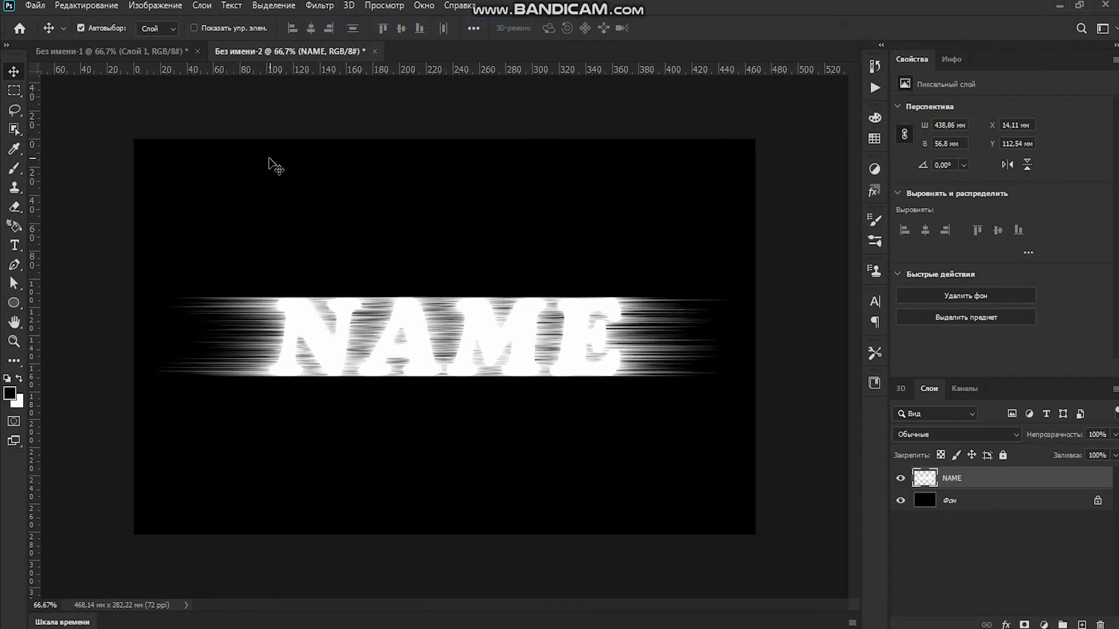
# Step: Rotate the whole image 90° clockwise
pyautogui.click(150, 7)
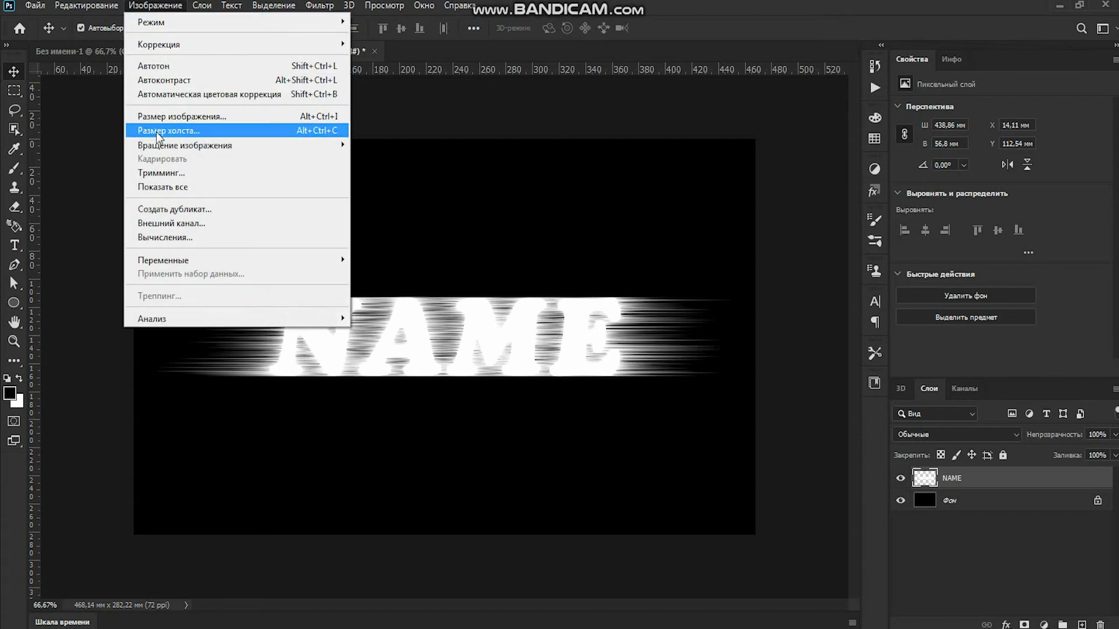
pyautogui.moveTo(248, 149)
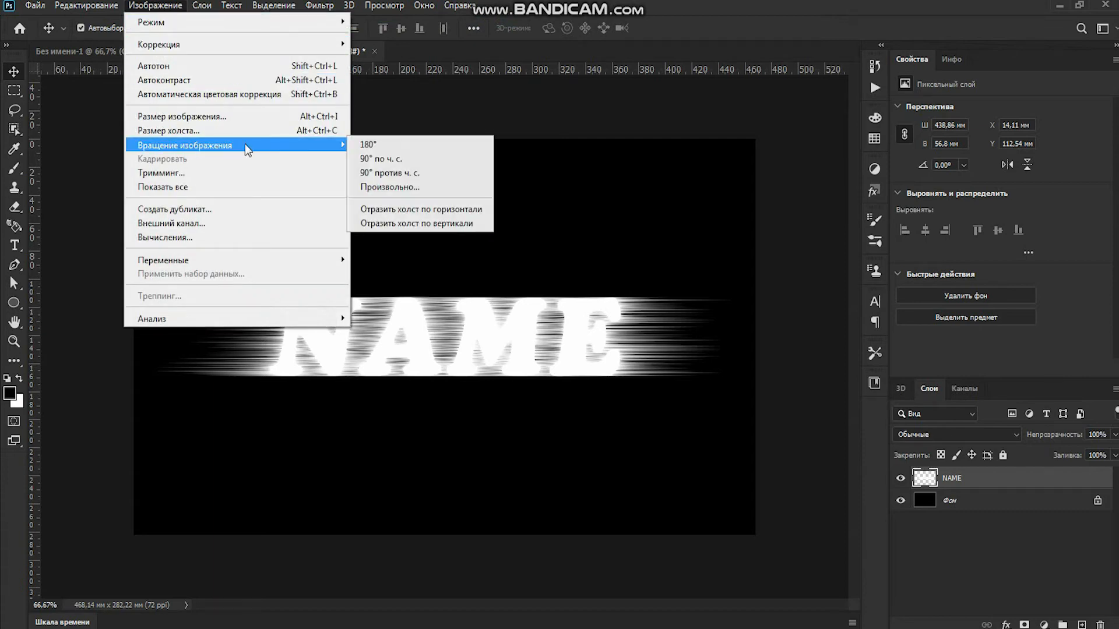
pyautogui.click(376, 159)
pyautogui.click(315, 7)
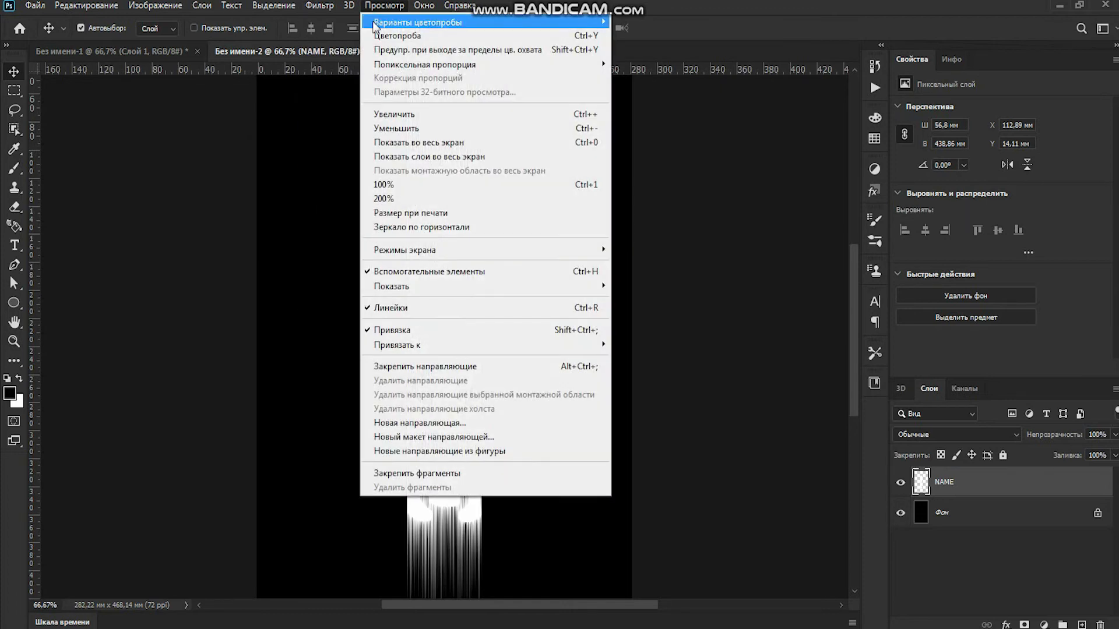
# Step: Apply the Wind filter from the left (Слева) to the rotated NAME layer and repeat it three more times
pyautogui.moveTo(355, 254)
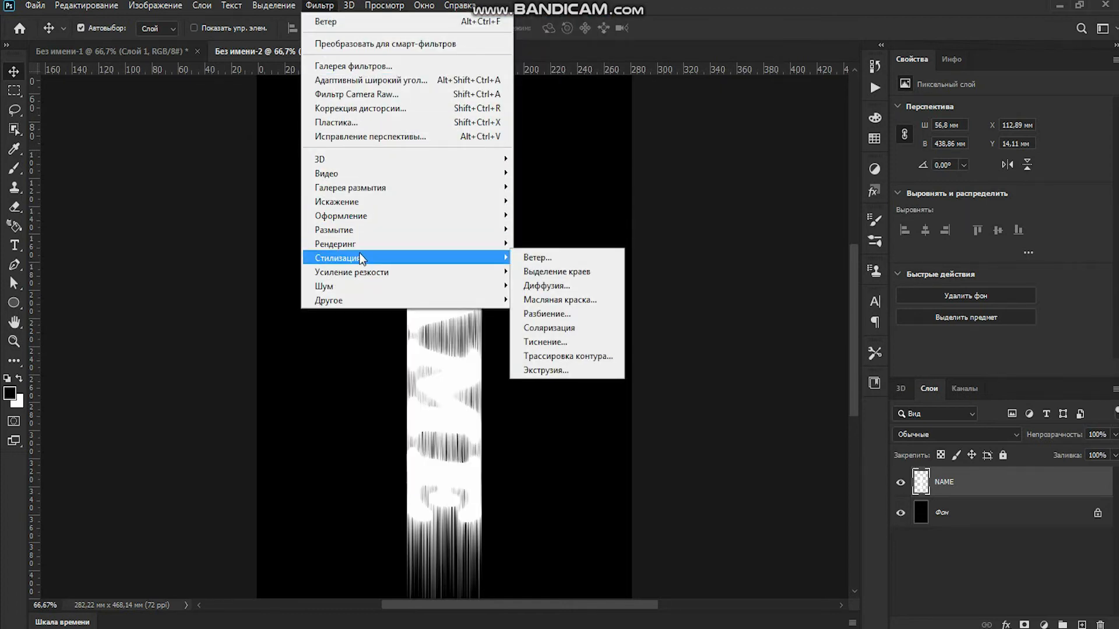
pyautogui.click(524, 257)
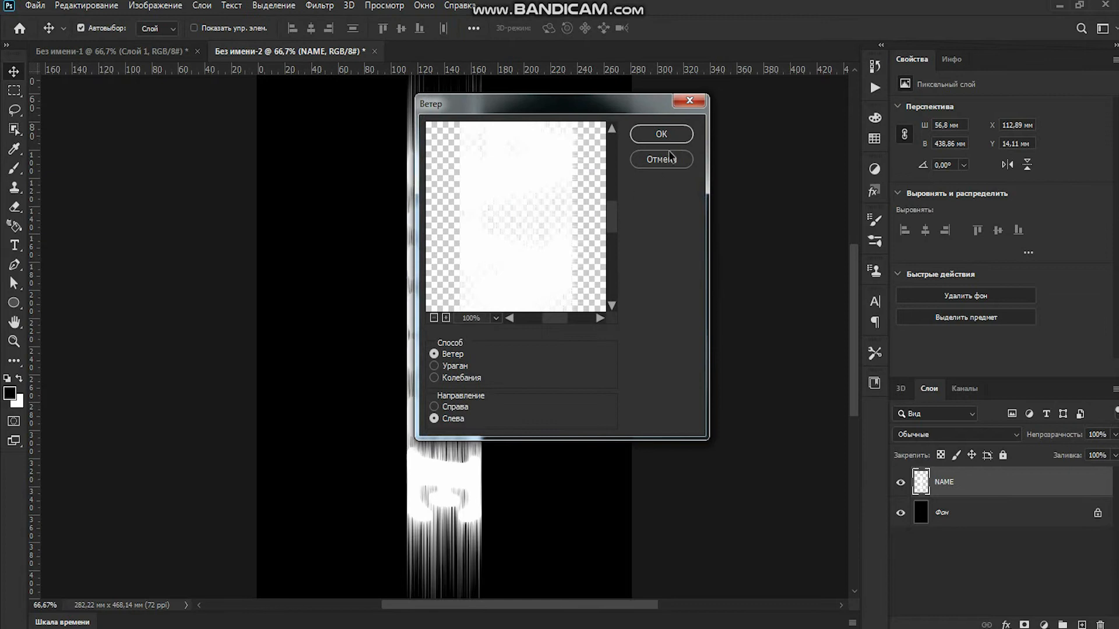
pyautogui.click(661, 134)
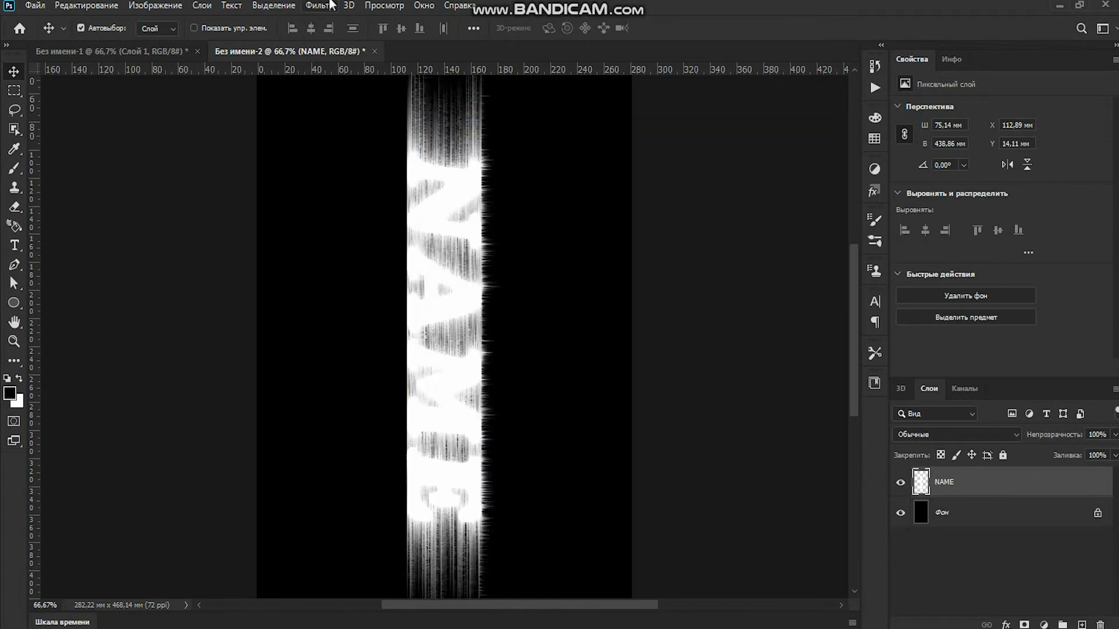
pyautogui.click(320, 7)
pyautogui.click(325, 21)
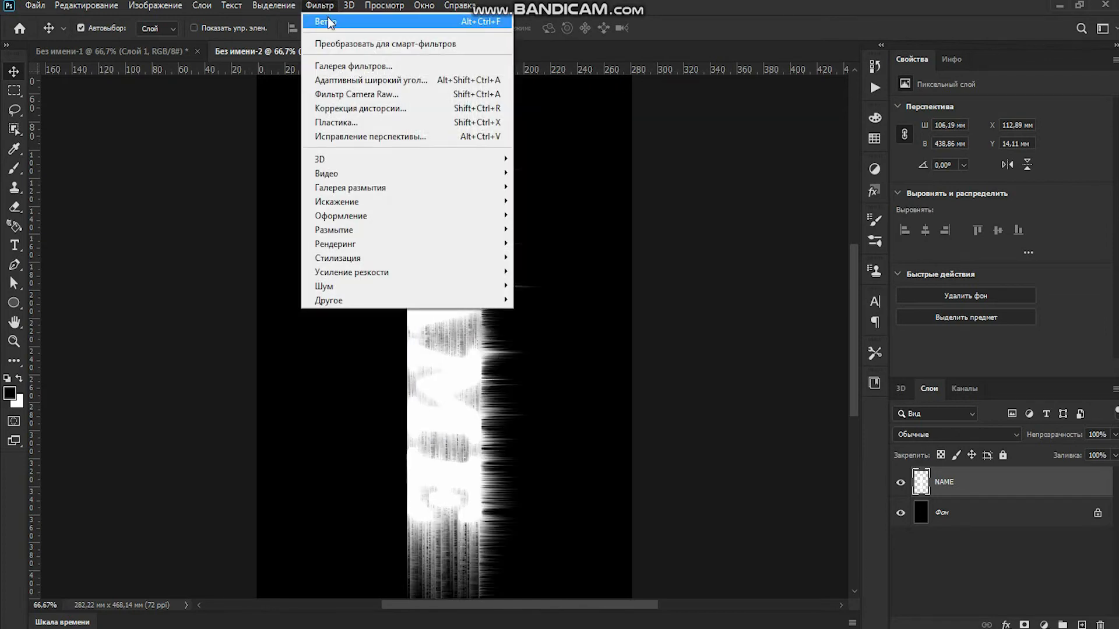
pyautogui.click(327, 8)
pyautogui.click(326, 20)
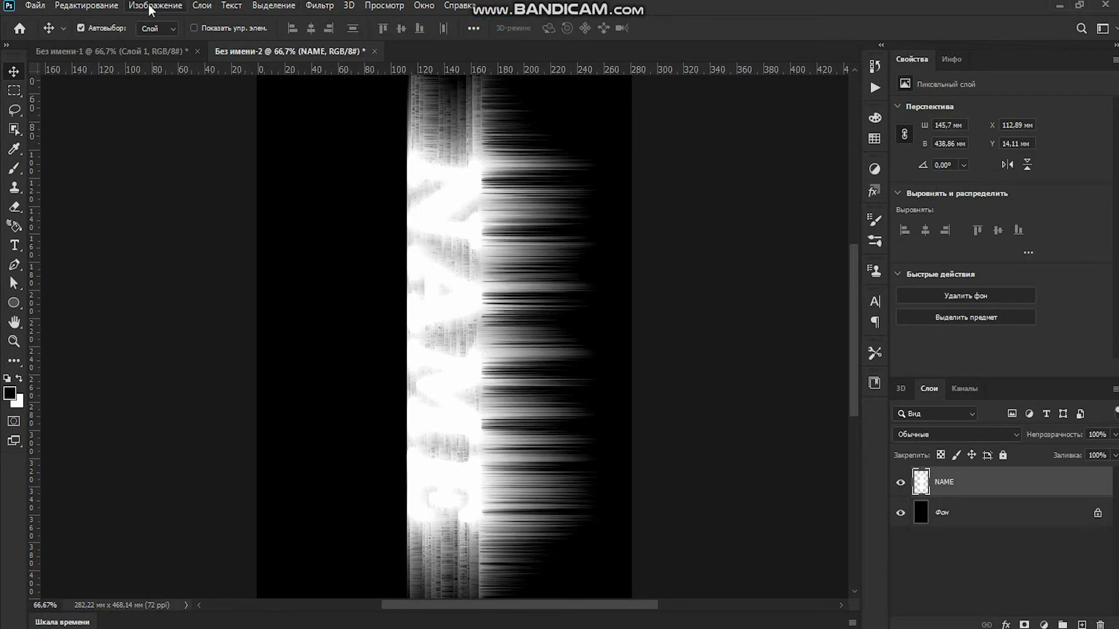
# Step: Apply the Wind filter to the rotated NAME layer with the direction set to from the right (Справа)
pyautogui.click(323, 6)
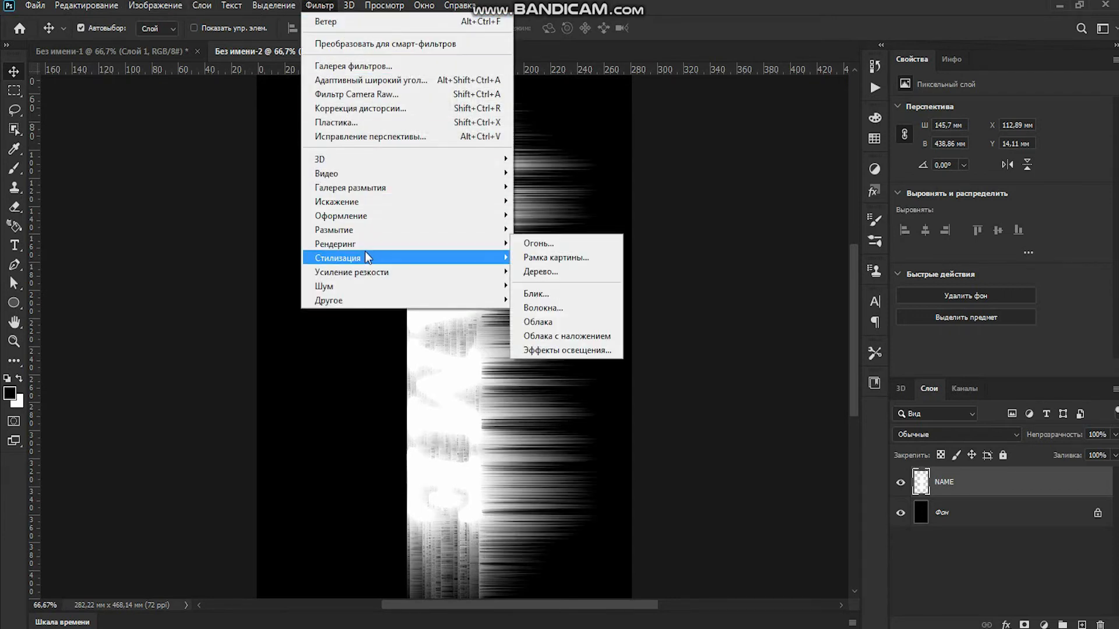
pyautogui.moveTo(449, 259)
pyautogui.click(523, 261)
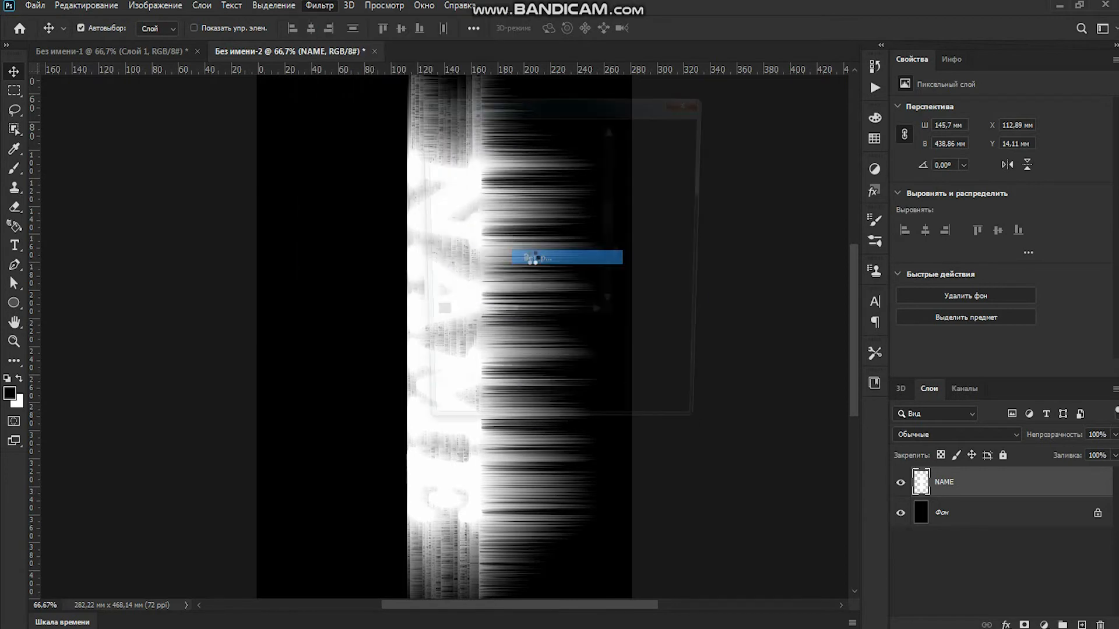
pyautogui.click(457, 407)
pyautogui.click(670, 137)
# Step: Repeat the Wind filter from the right on the rotated NAME layer three more times
pyautogui.click(319, 5)
pyautogui.click(322, 20)
pyautogui.click(319, 6)
pyautogui.click(321, 21)
pyautogui.click(319, 6)
pyautogui.click(319, 21)
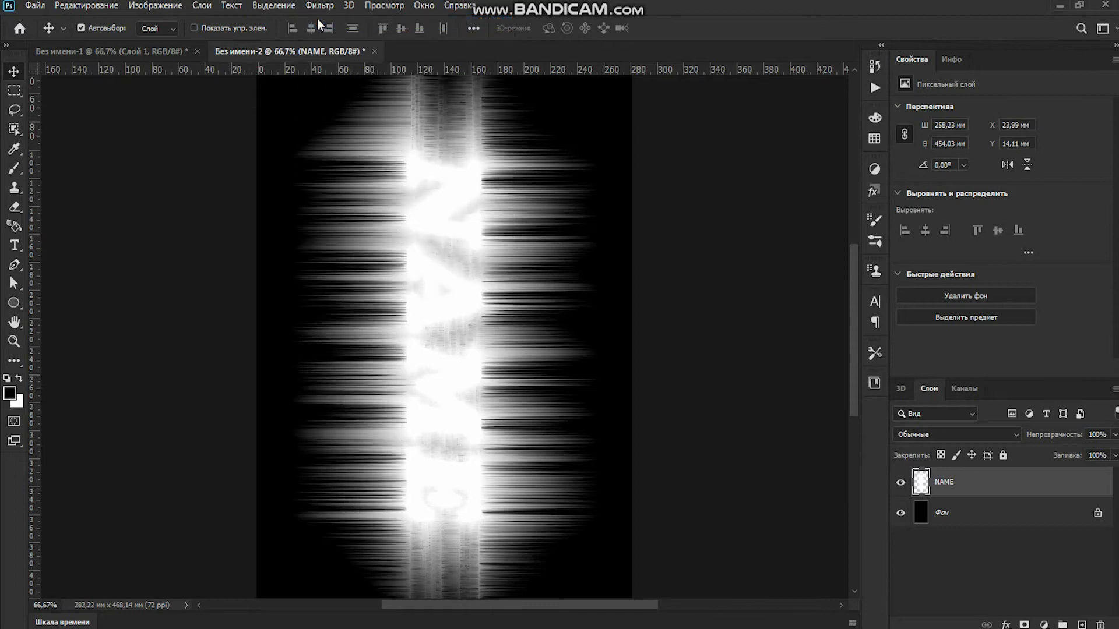
# Step: Rotate the whole image 90° counter-clockwise
pyautogui.click(146, 9)
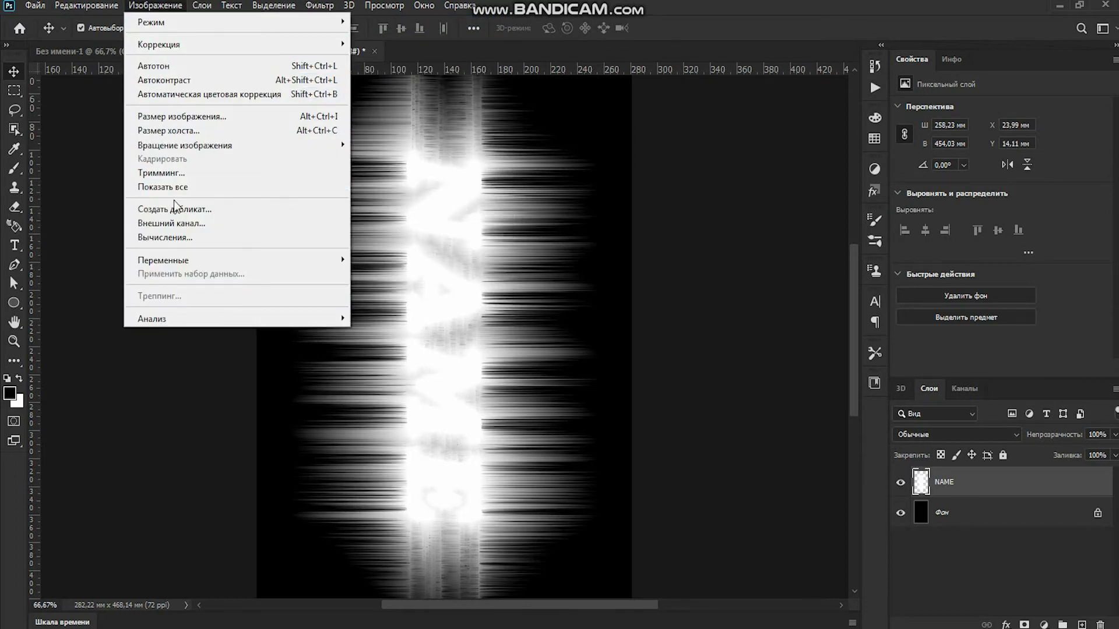
pyautogui.moveTo(207, 148)
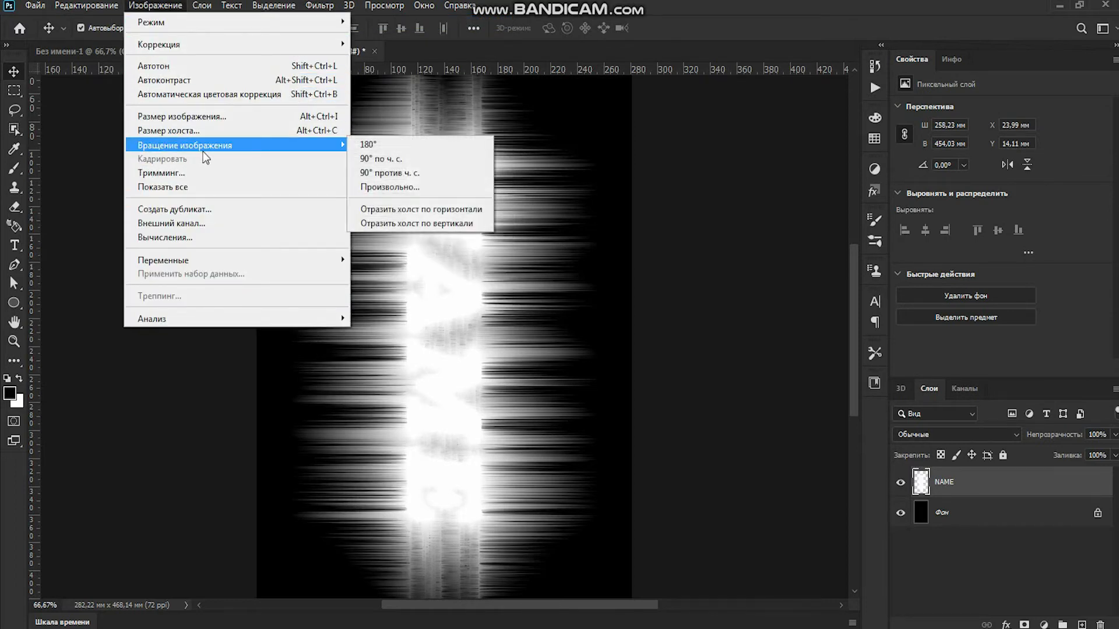
pyautogui.click(391, 173)
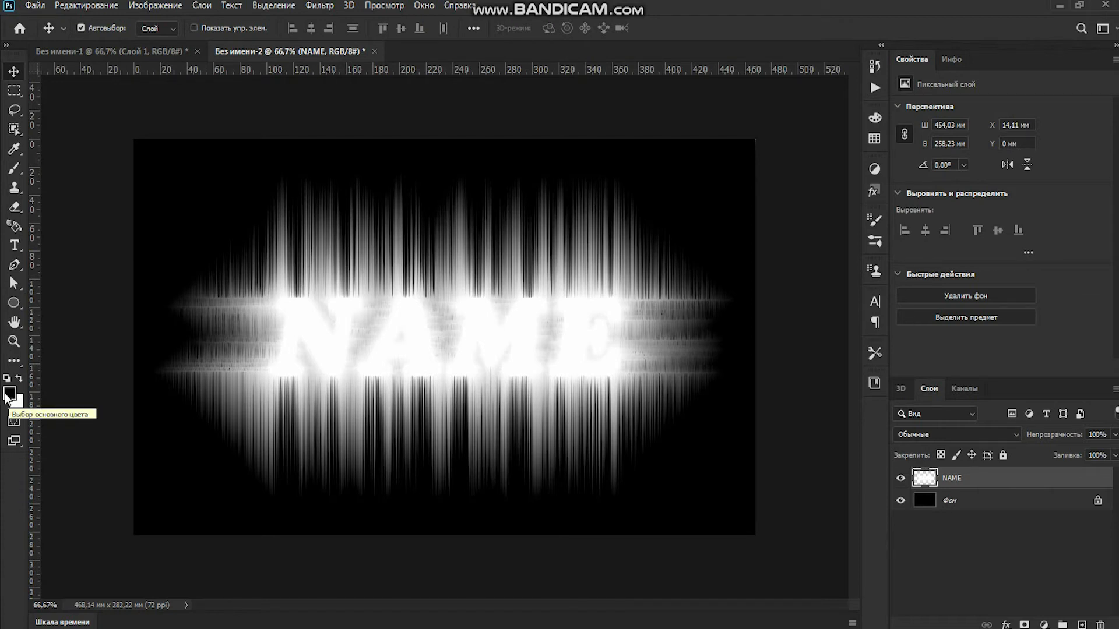
# Step: Add the text NAME in black (000000) over the middle of the glowing word
pyautogui.click(14, 245)
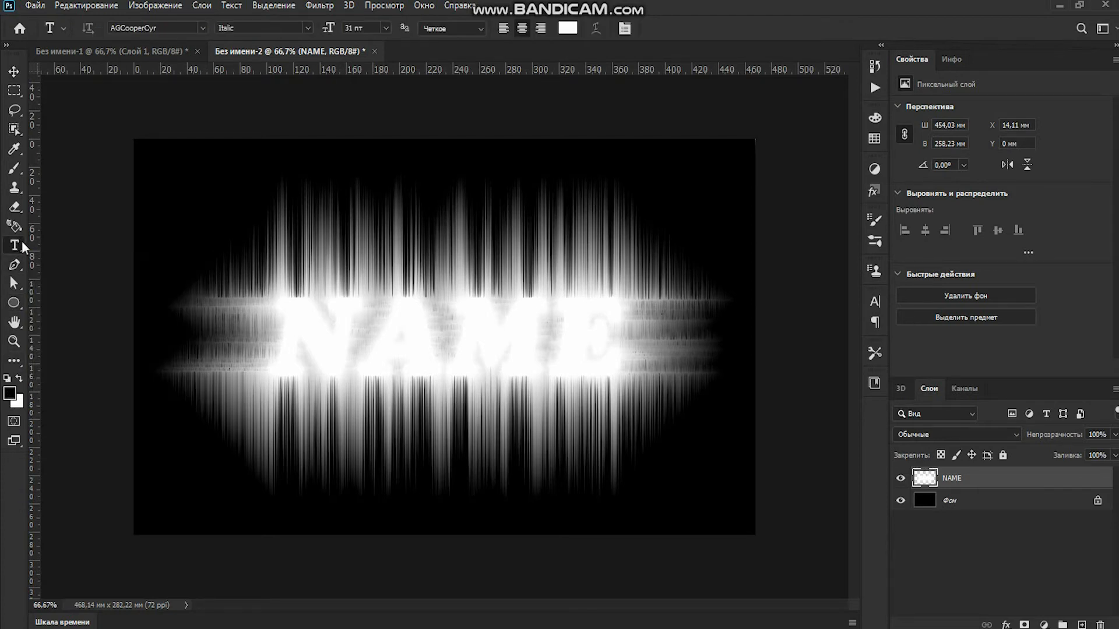
pyautogui.click(567, 28)
pyautogui.click(735, 564)
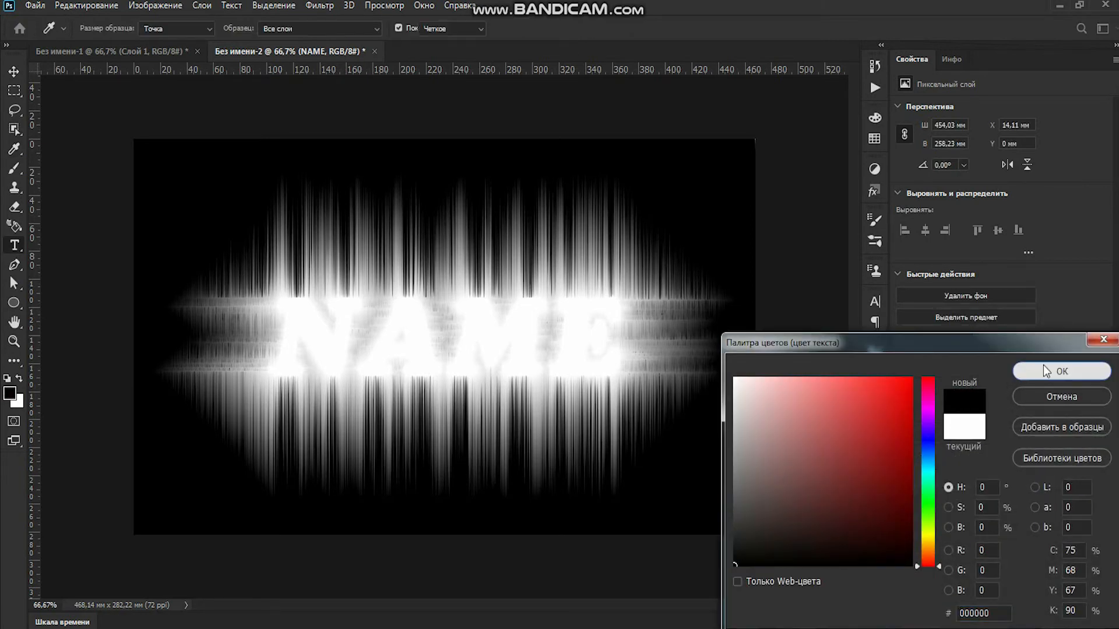
pyautogui.click(1043, 365)
pyautogui.click(444, 338)
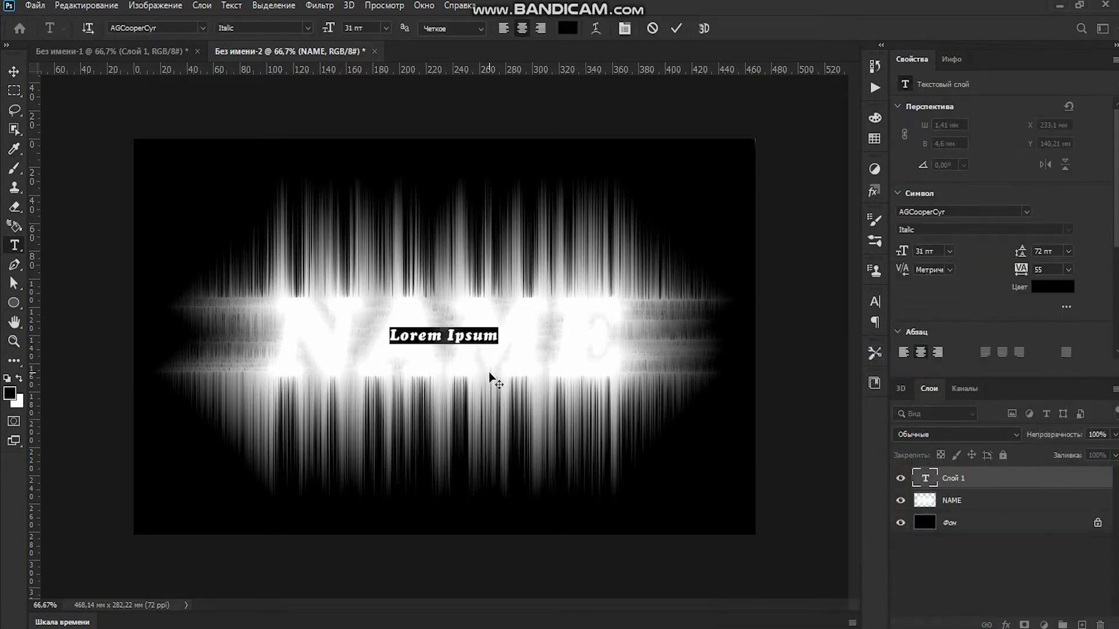
pyautogui.write('N')
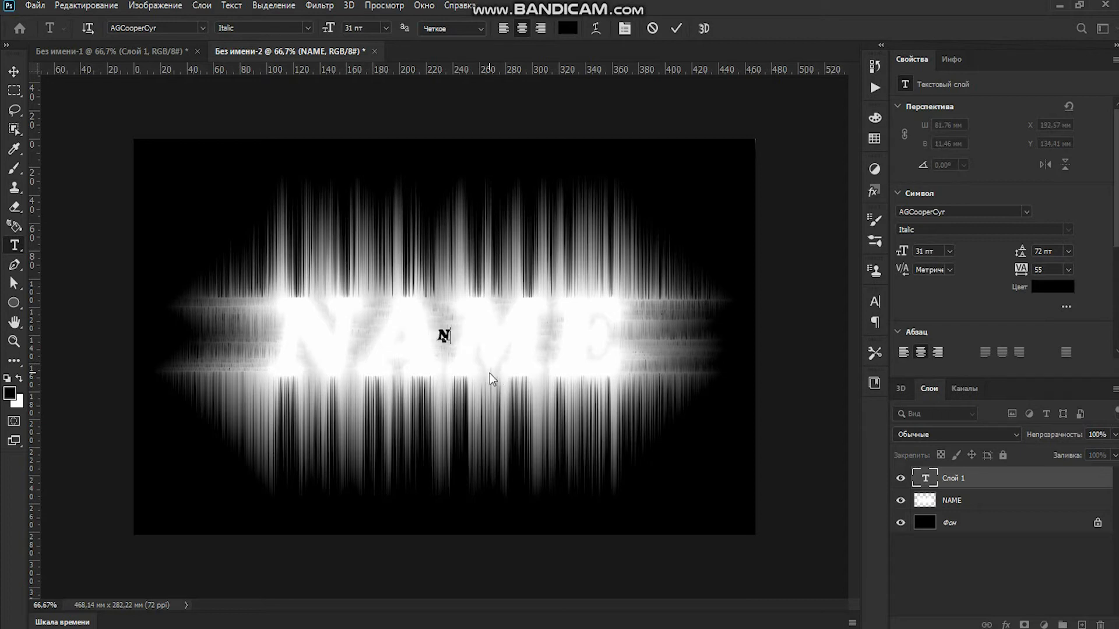
pyautogui.write('AME')
pyautogui.click(678, 28)
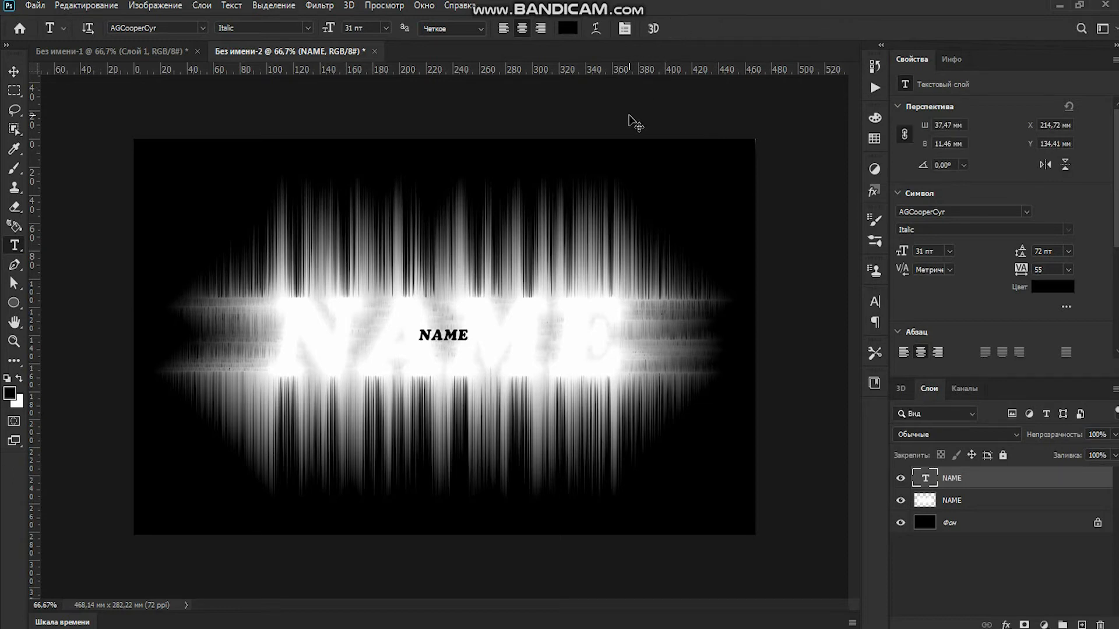
# Step: Scale the black NAME text proportionally to about 683% so it covers the glowing letters
pyautogui.hotkey('ctrl', 't')
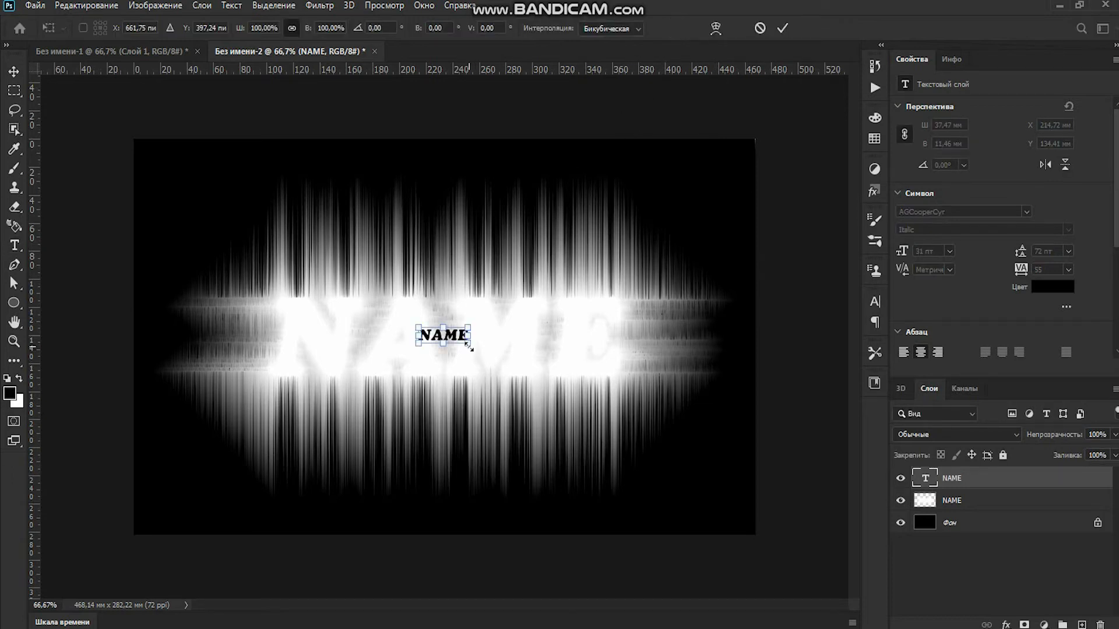
pyautogui.moveTo(469, 347); pyautogui.dragTo(613, 404)
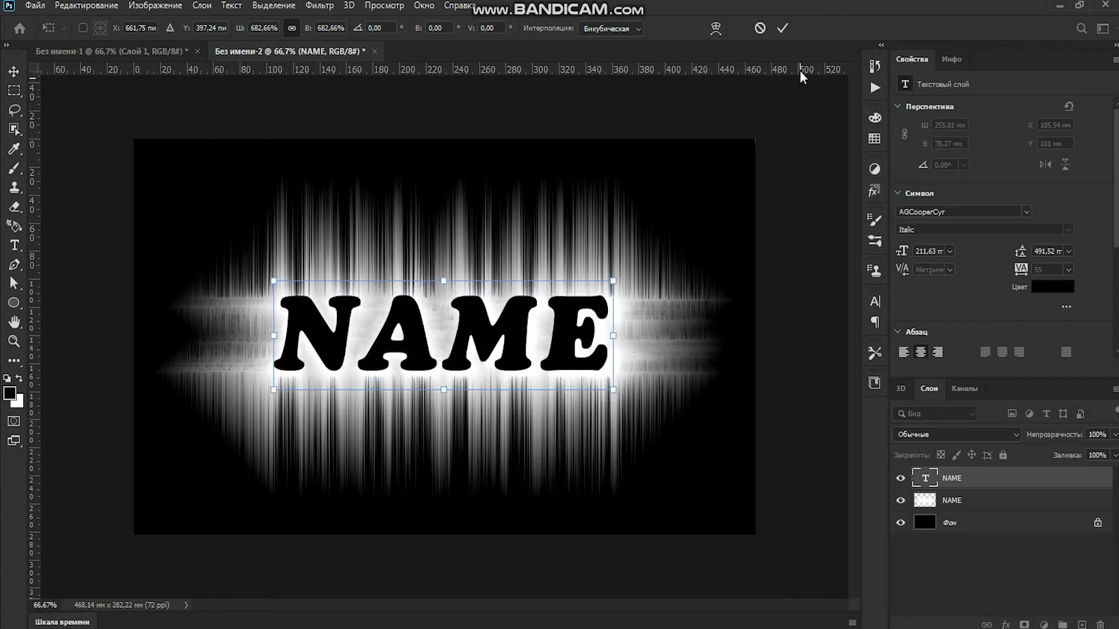
pyautogui.click(780, 27)
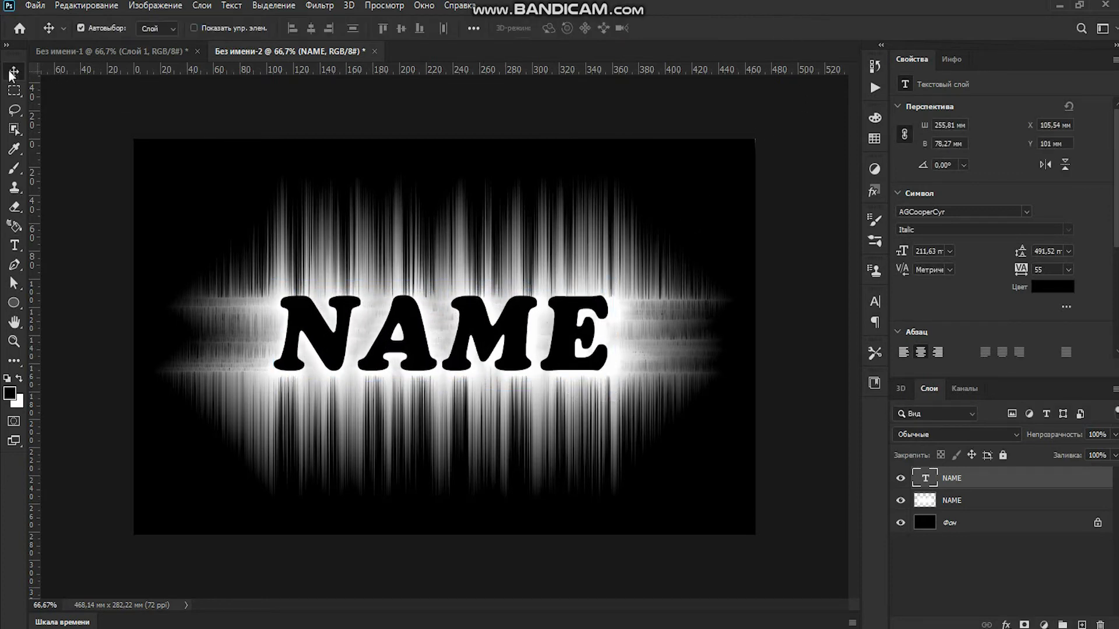
# Step: Align the black NAME text to the vertical and horizontal centres of the background layer
pyautogui.keyDown('ctrl'); pyautogui.click(983, 527); pyautogui.keyUp('ctrl')
pyautogui.click(401, 29)
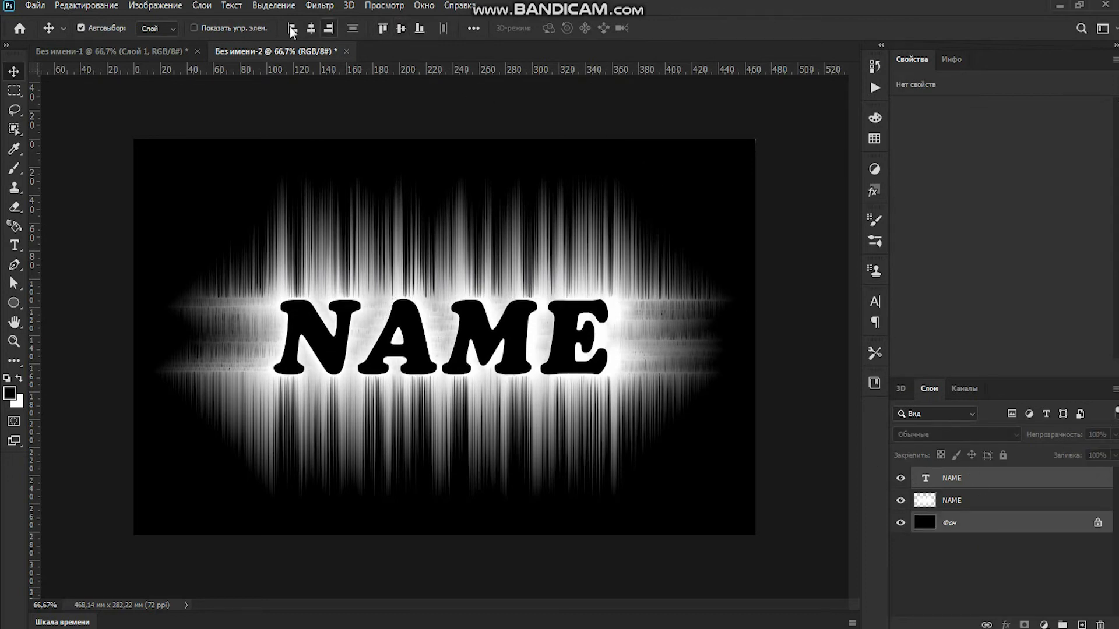
pyautogui.click(310, 29)
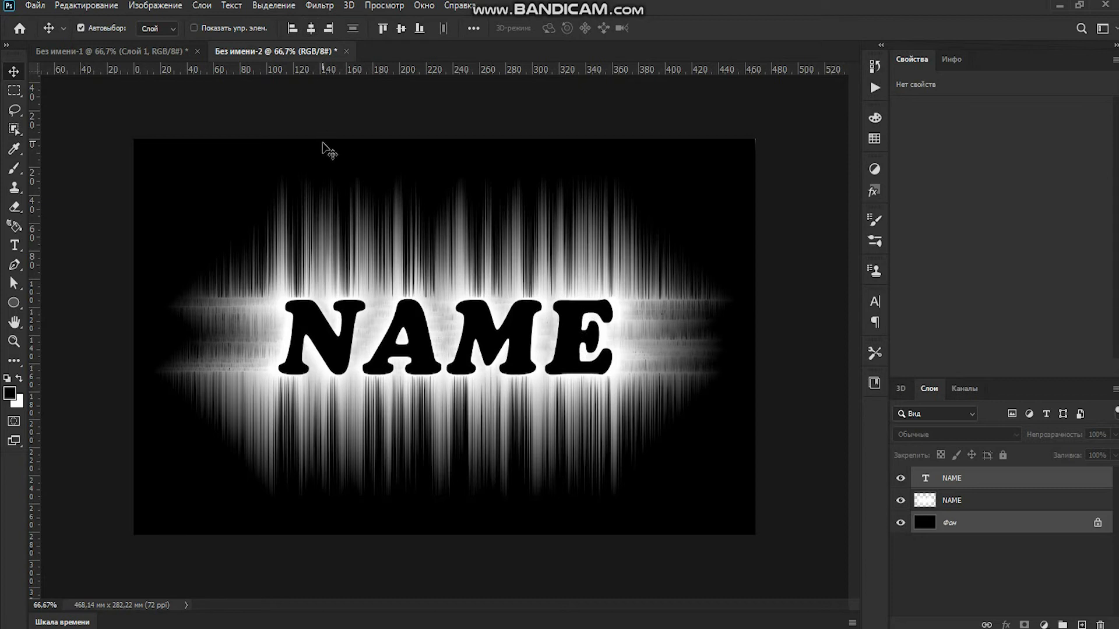
pyautogui.press('ctrl')
pyautogui.hotkey('ctrl', 't')
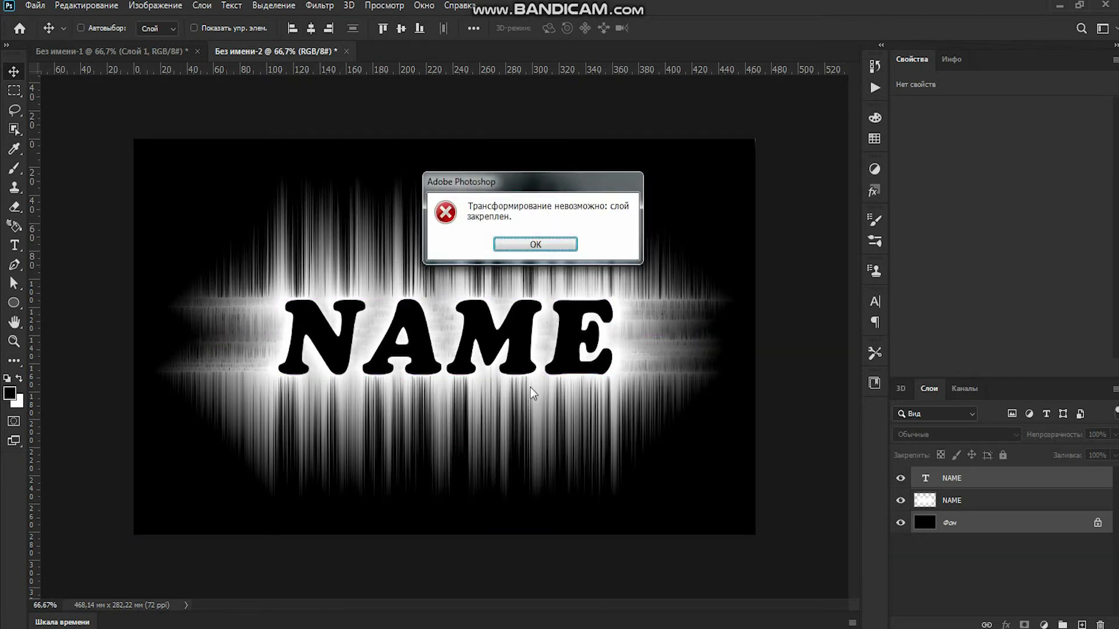
pyautogui.click(501, 239)
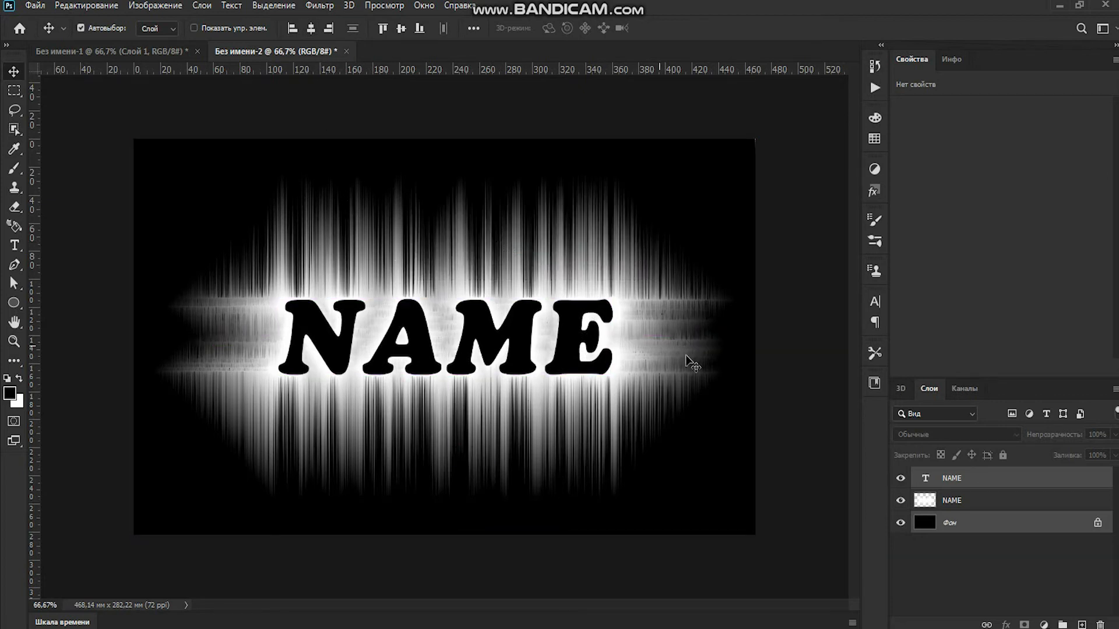
# Step: Scale only the black NAME text layer proportionally to about 101.5%
pyautogui.click(975, 478)
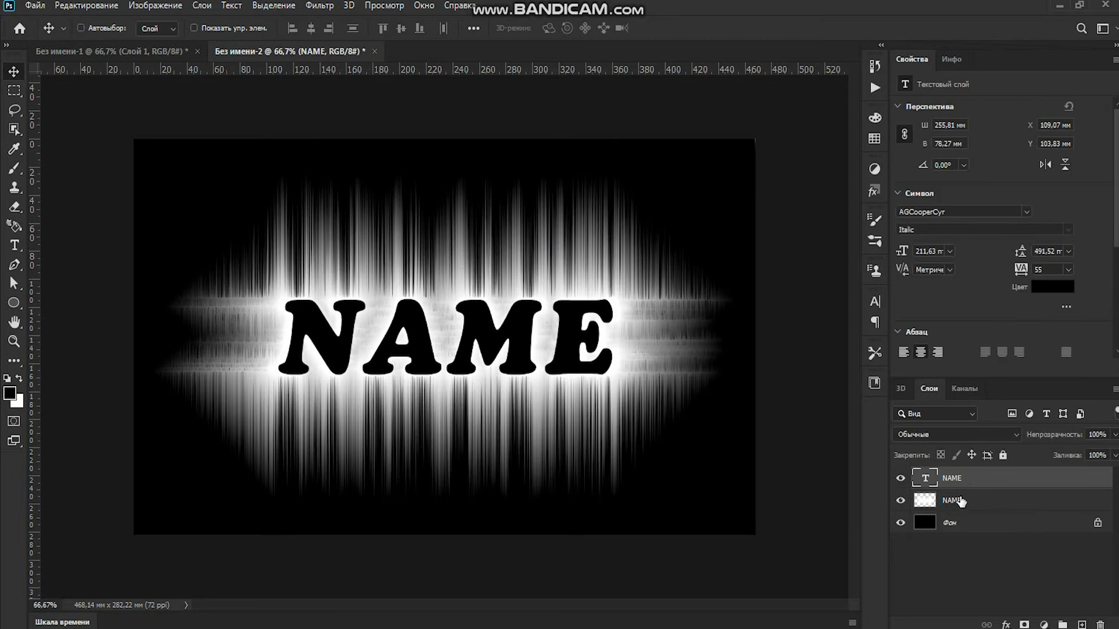
pyautogui.hotkey('ctrl', 't')
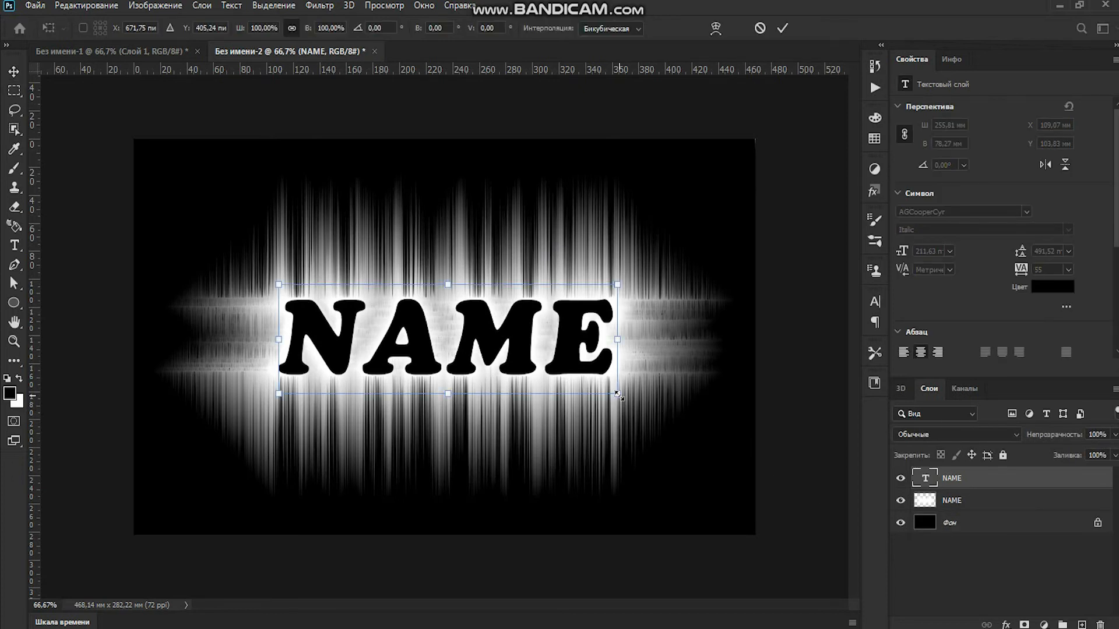
pyautogui.moveTo(619, 395); pyautogui.dragTo(621, 397)
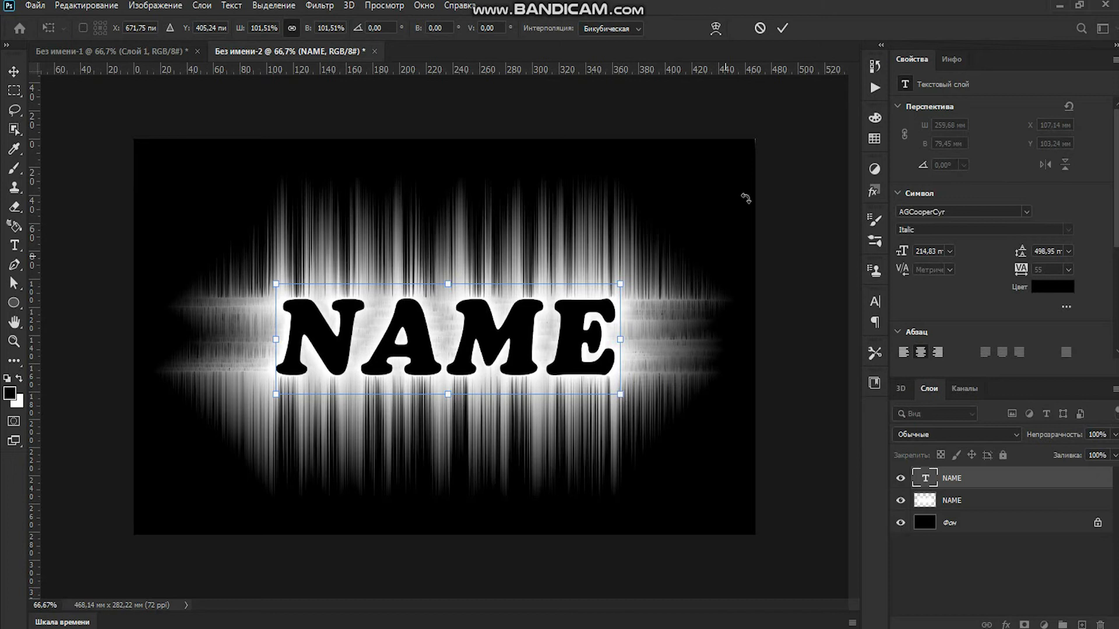
pyautogui.click(777, 30)
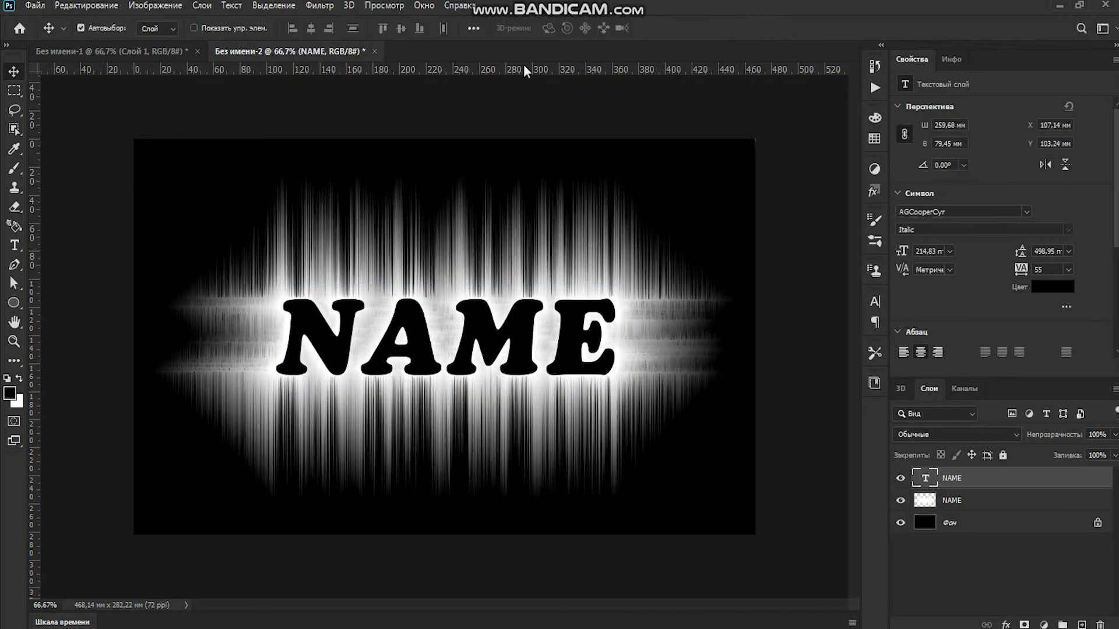
# Step: Create a new layer above the text and fill it with a horizontal orange-pink-purple linear gradient across the whole canvas
pyautogui.click(14, 356)
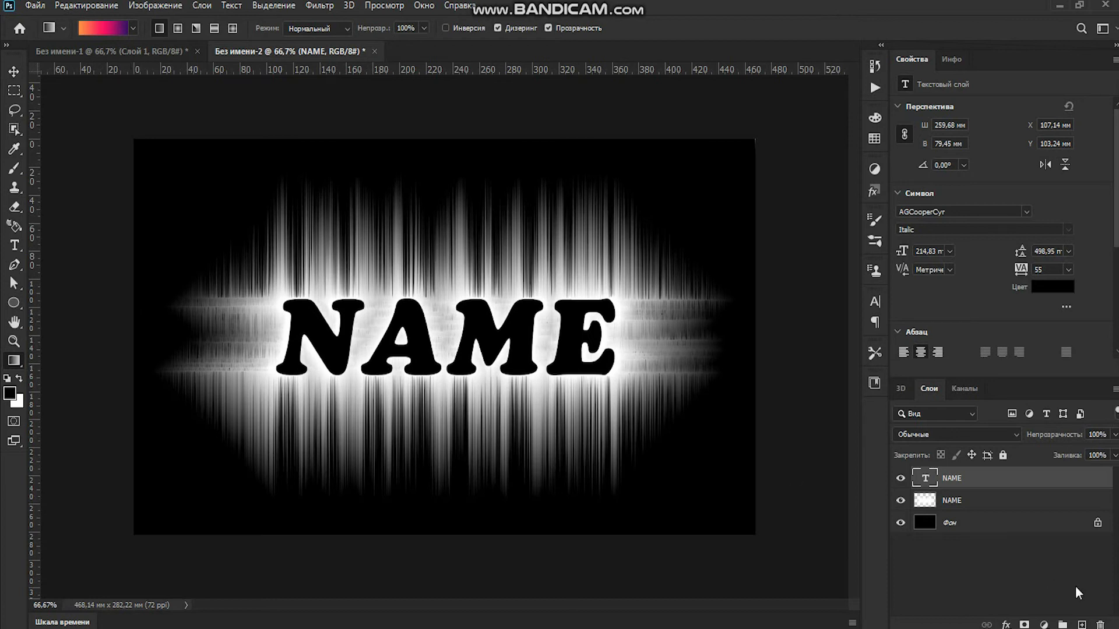
pyautogui.click(1082, 624)
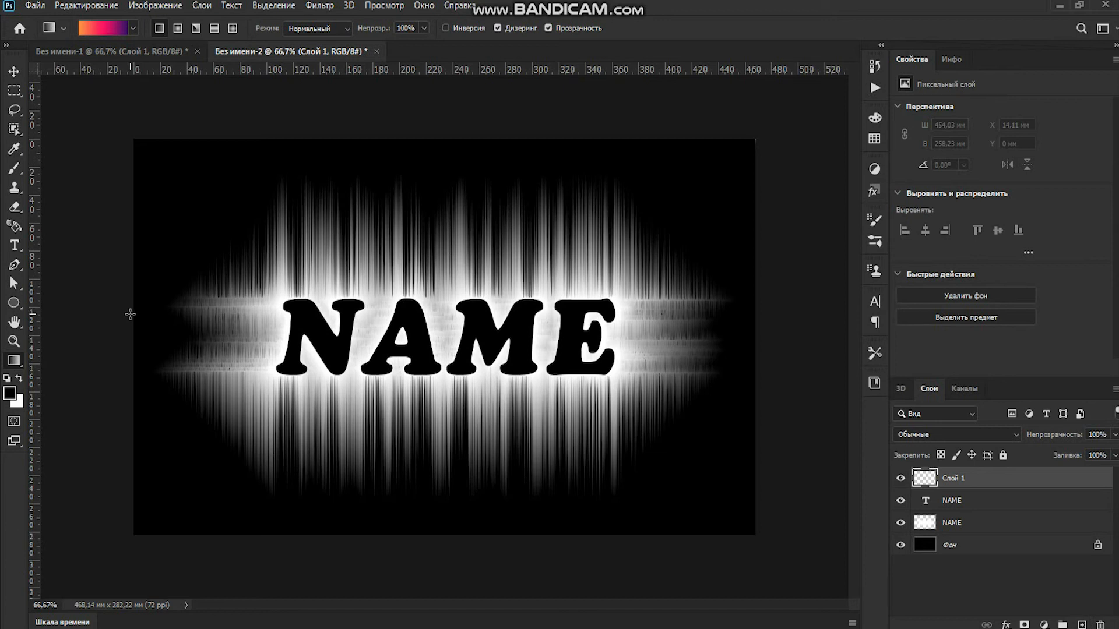
pyautogui.moveTo(191, 321); pyautogui.dragTo(403, 307)
pyautogui.moveTo(550, 319); pyautogui.dragTo(762, 328)
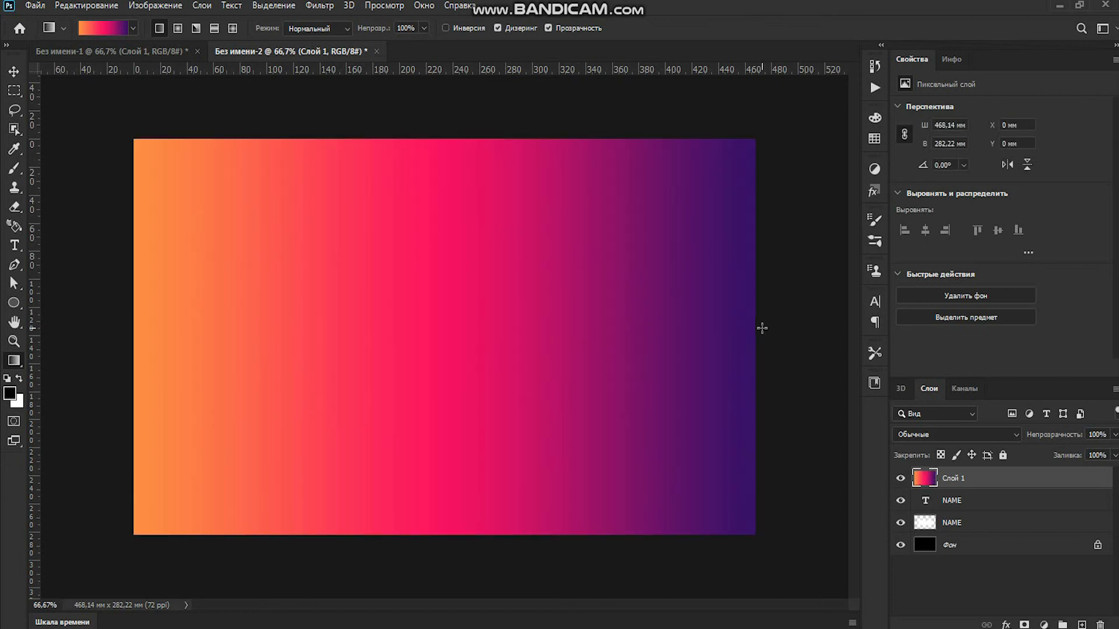
# Step: Try the Затемнение, Перекрытие and Мягкий свет blend modes on the gradient layer to compare the colouring of the streaks
pyautogui.click(909, 434)
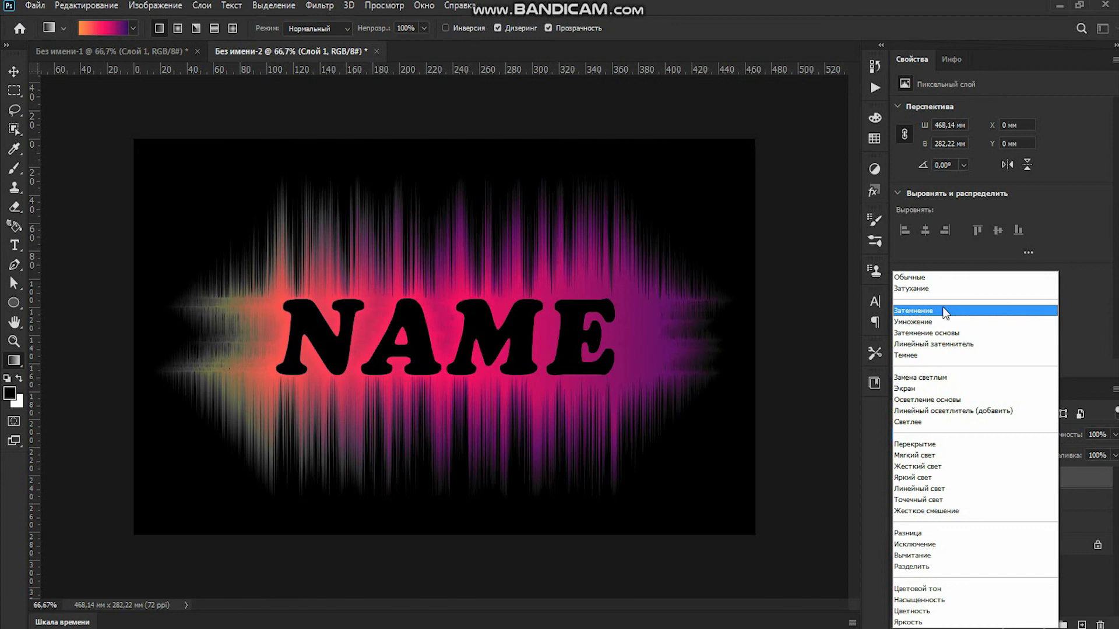
pyautogui.click(944, 312)
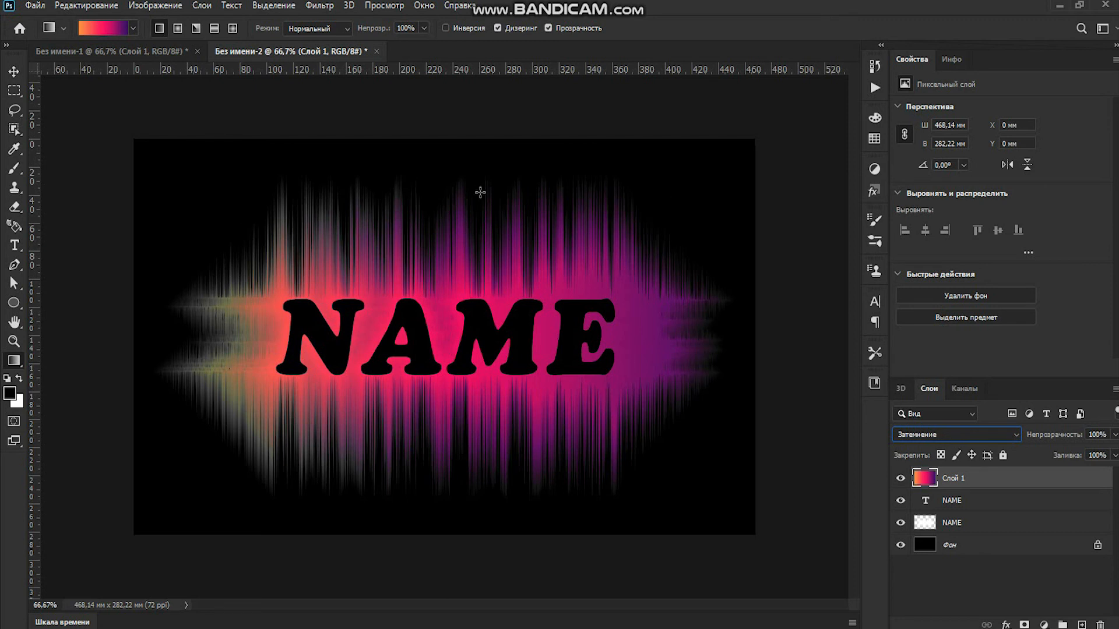
pyautogui.click(938, 434)
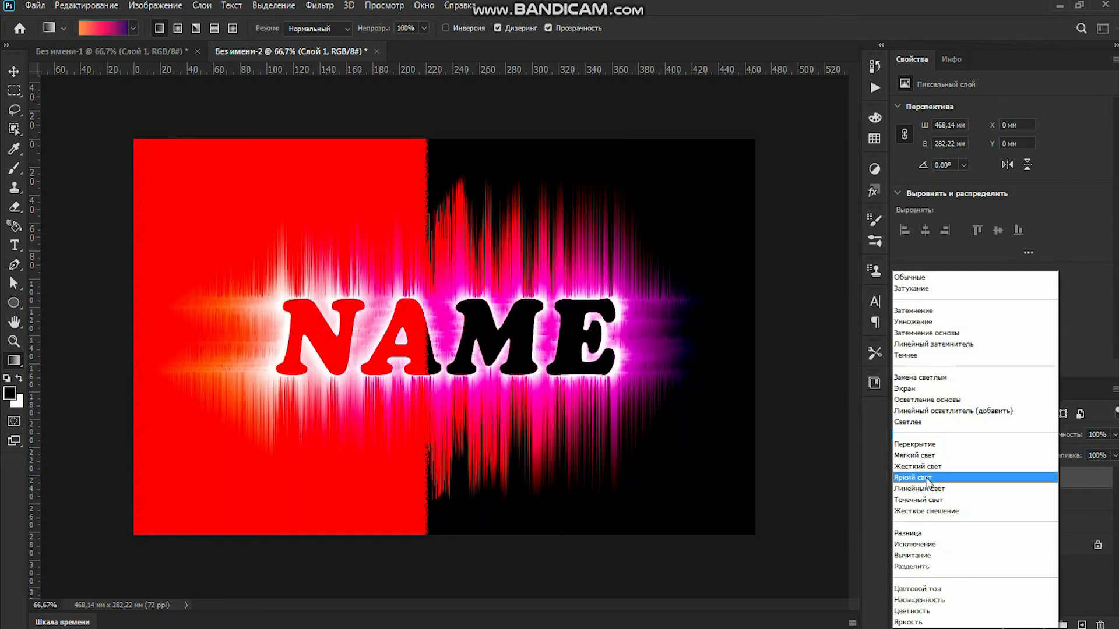
pyautogui.click(928, 446)
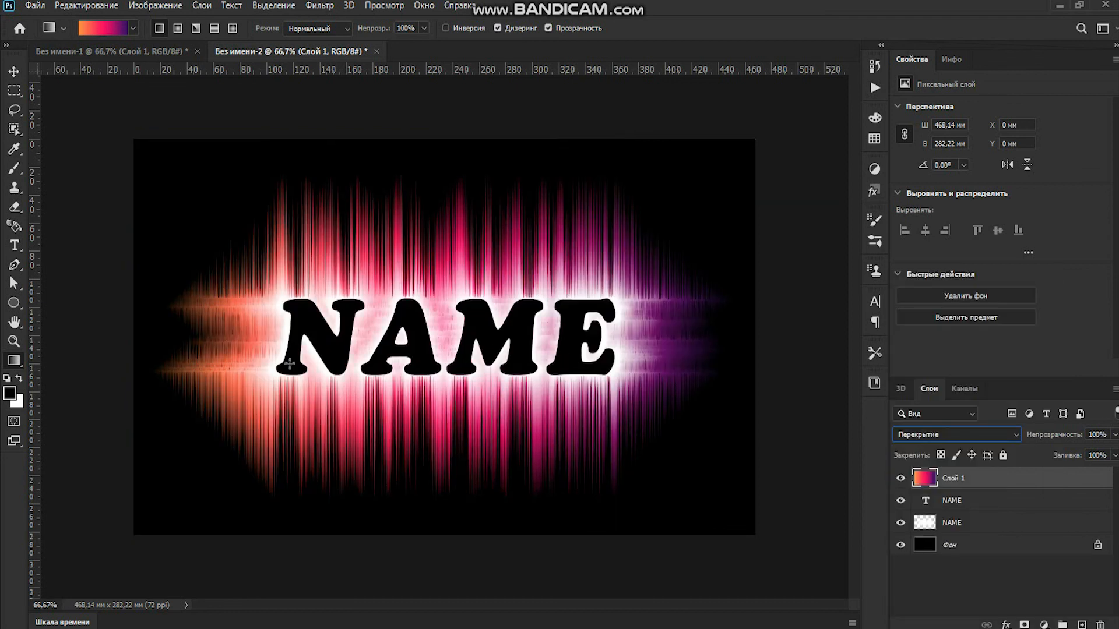
pyautogui.click(979, 435)
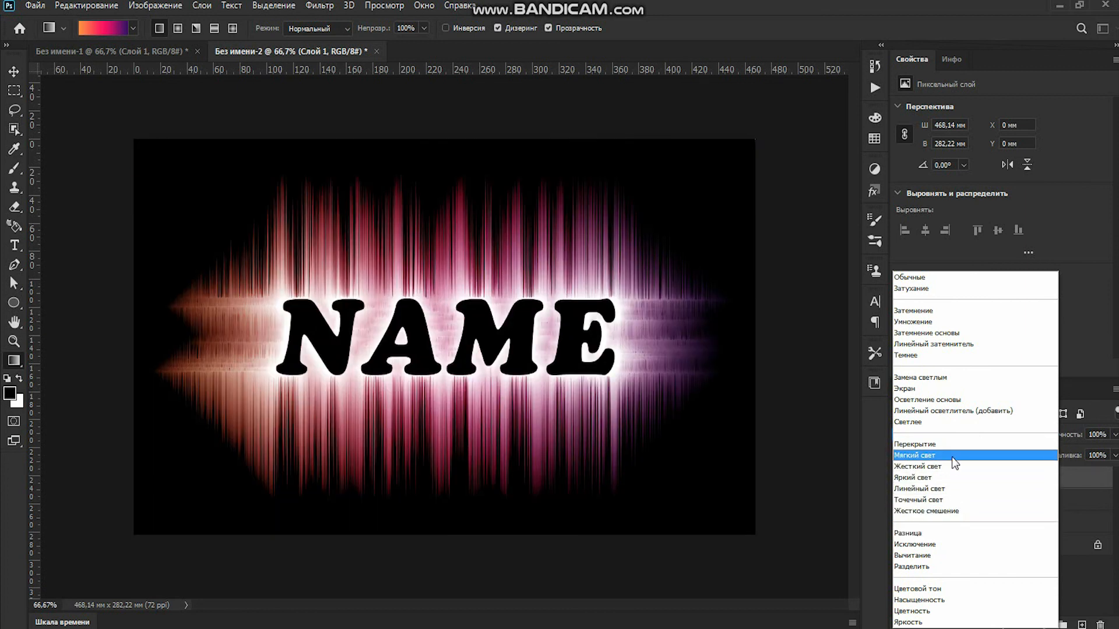
pyautogui.click(953, 457)
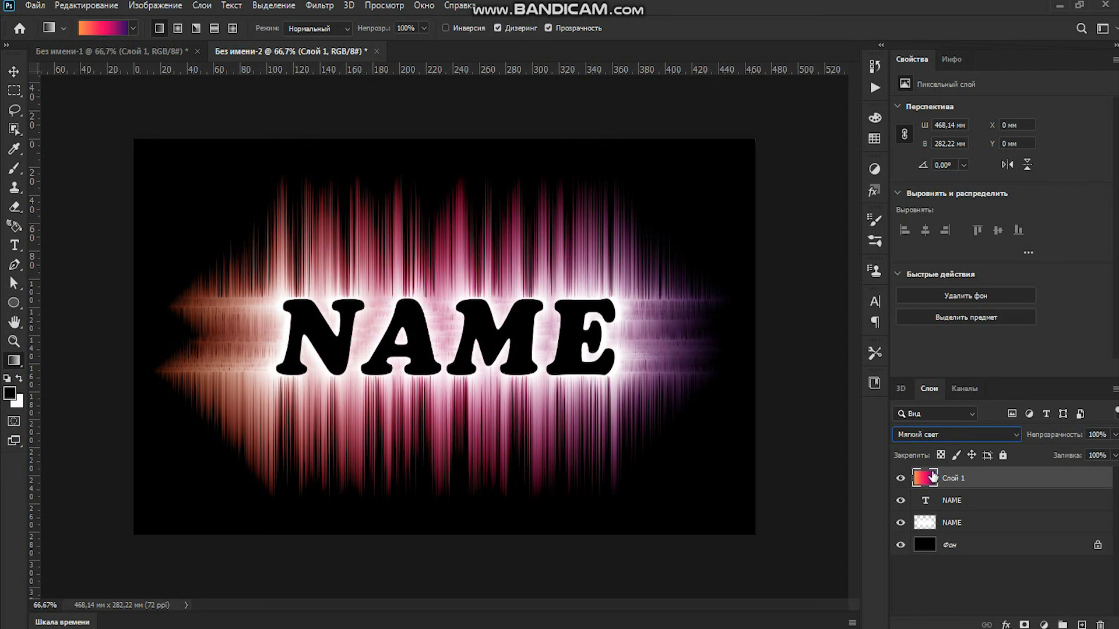
# Step: Set the gradient layer's blend mode to Перекрытие so it colours the glowing streaks
pyautogui.click(939, 435)
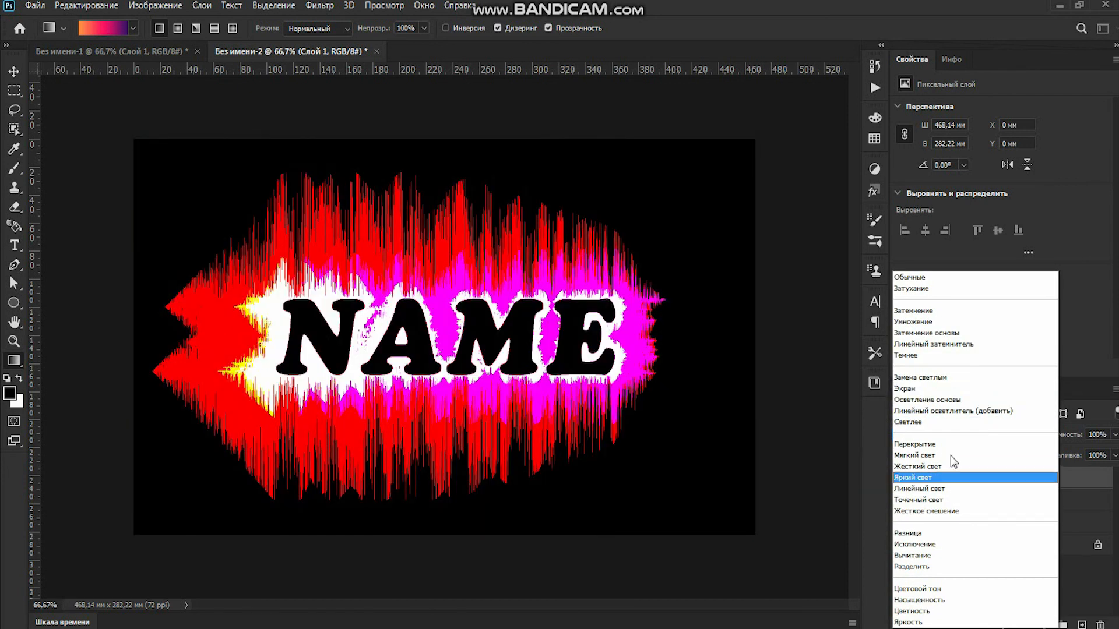
pyautogui.click(949, 456)
pyautogui.click(943, 439)
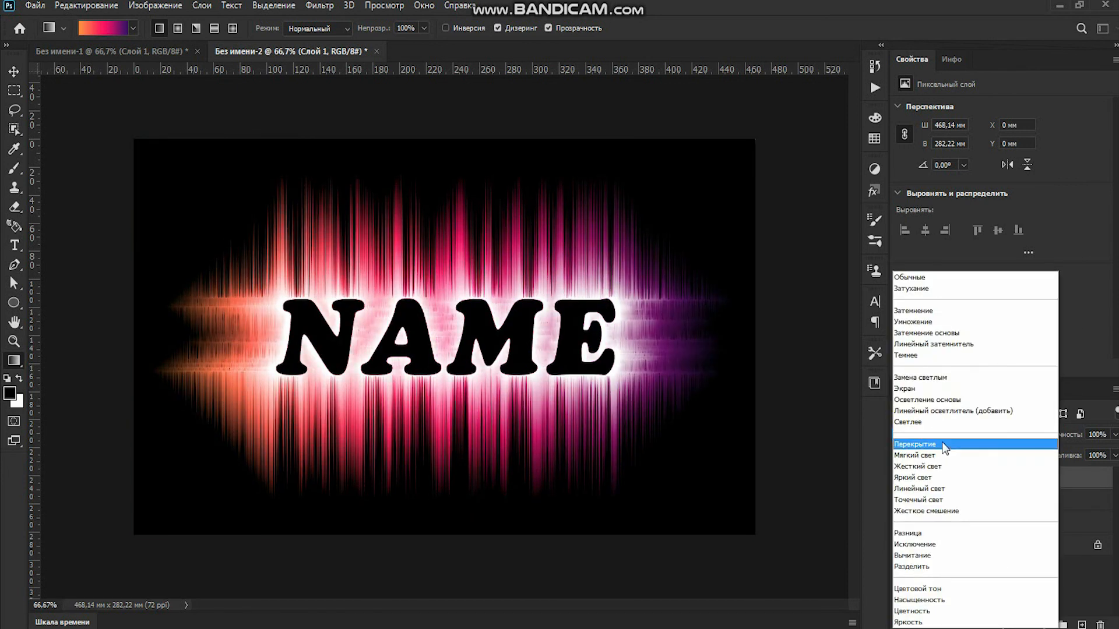
pyautogui.click(942, 441)
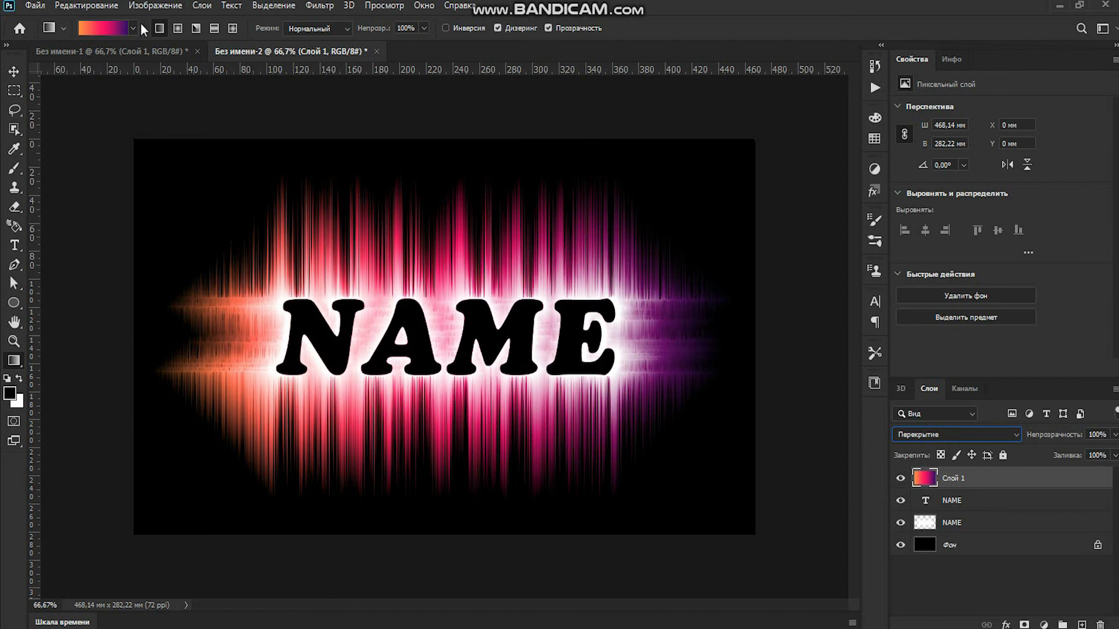
# Step: Compare the finished text effect with the version in the document Без имени-1, ending on Без имени-2
pyautogui.click(166, 50)
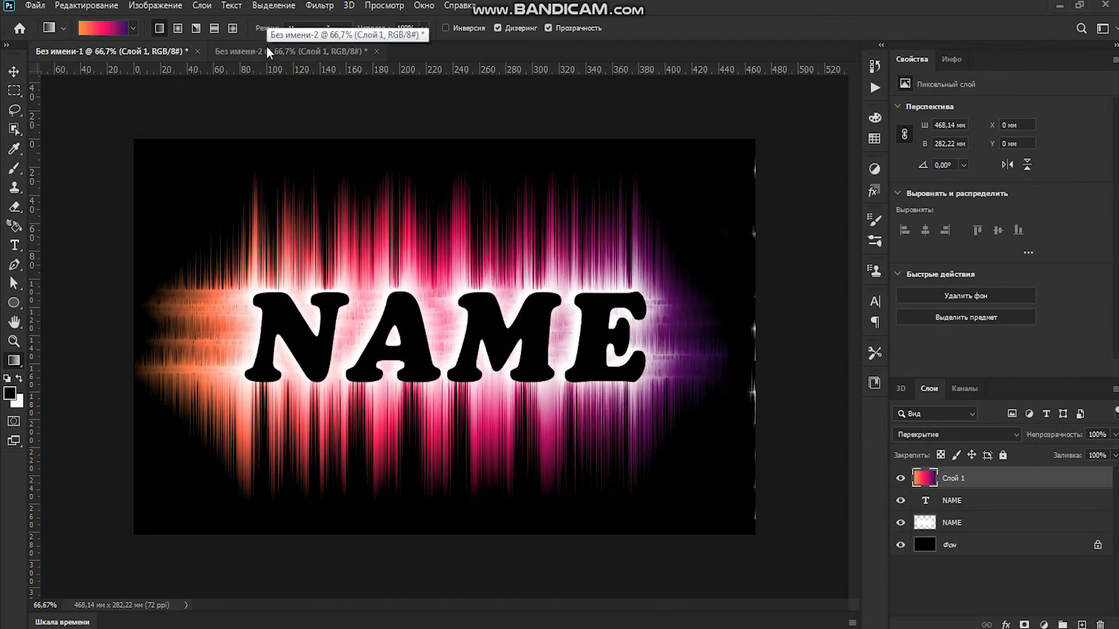
pyautogui.click(242, 52)
pyautogui.click(170, 50)
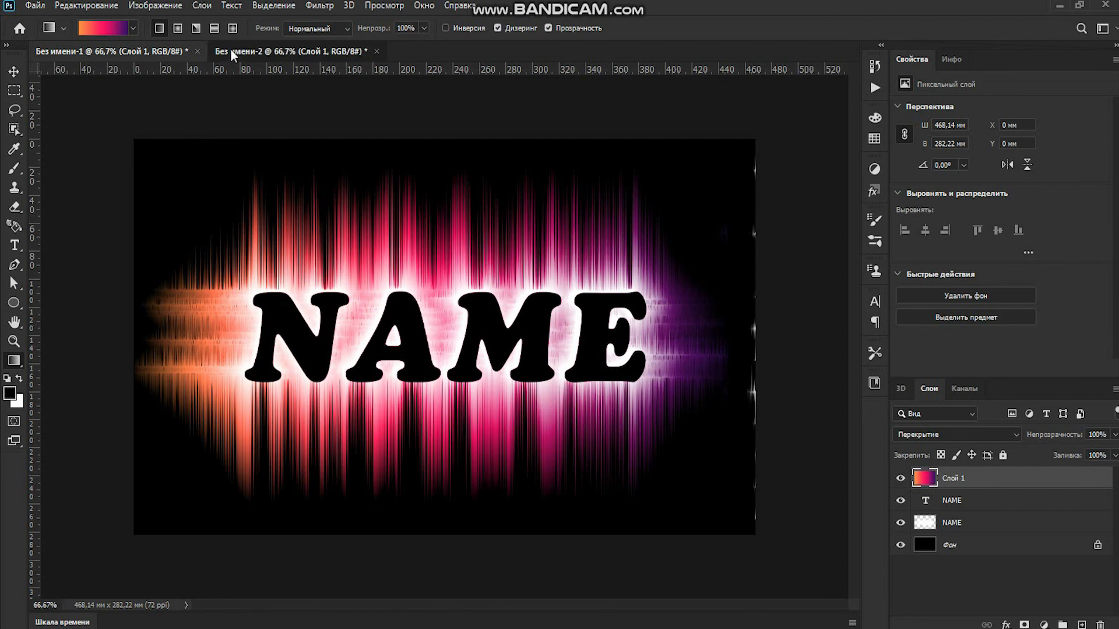
pyautogui.click(230, 48)
pyautogui.click(153, 55)
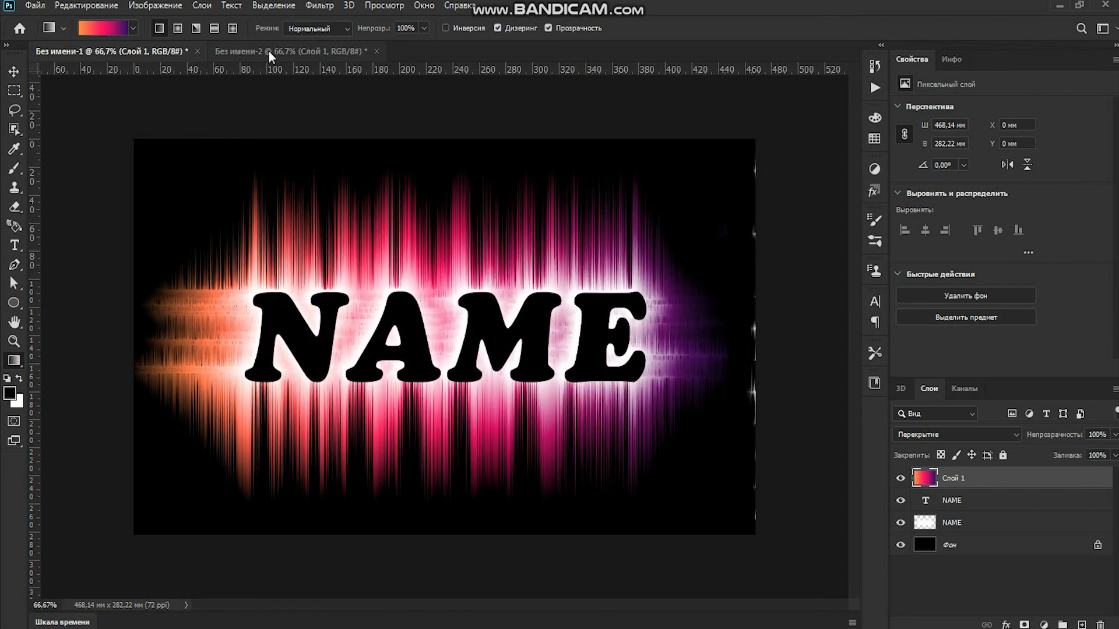
pyautogui.click(268, 51)
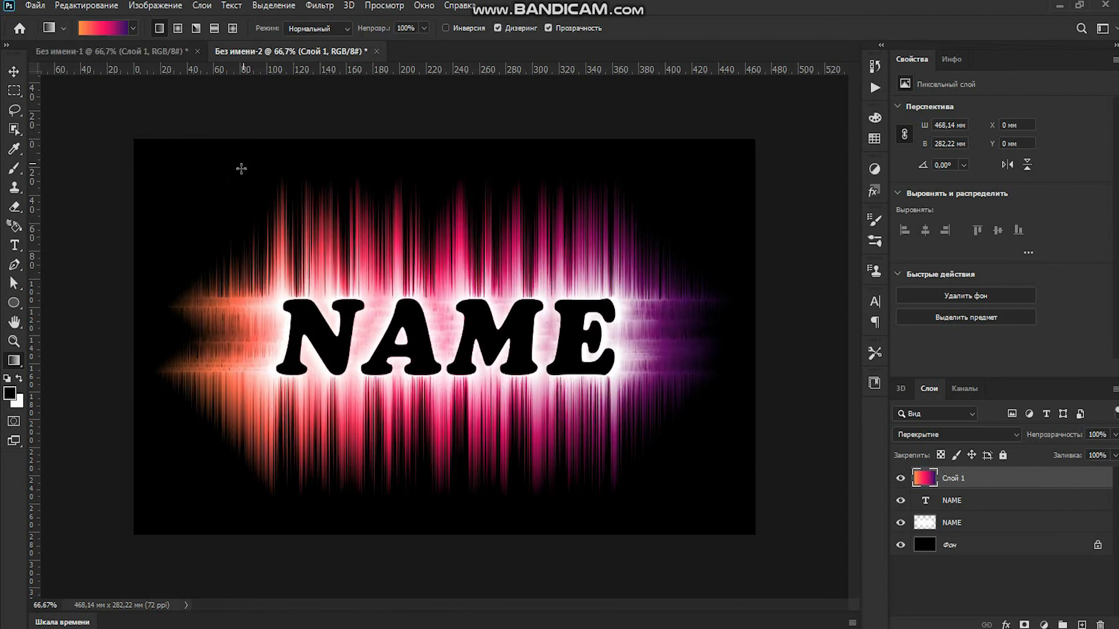